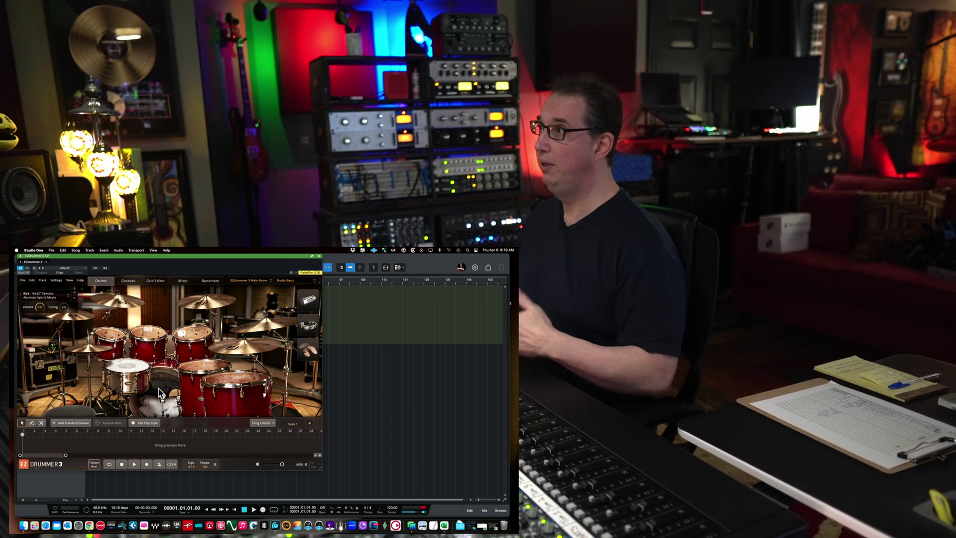
Step: Preview the snare drum on the EZdrummer 3 kit
{"action": "left_click", "coordinate": [124, 366]}
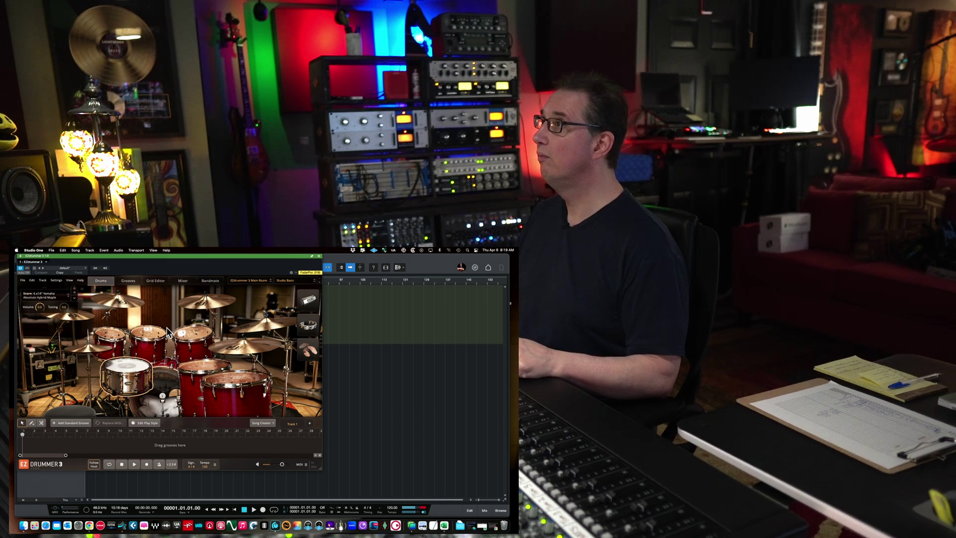
Step: Audition rack tom 3, then preview and stop the Verse 01 groove in the Grooves library
{"action": "left_click", "coordinate": [189, 335]}
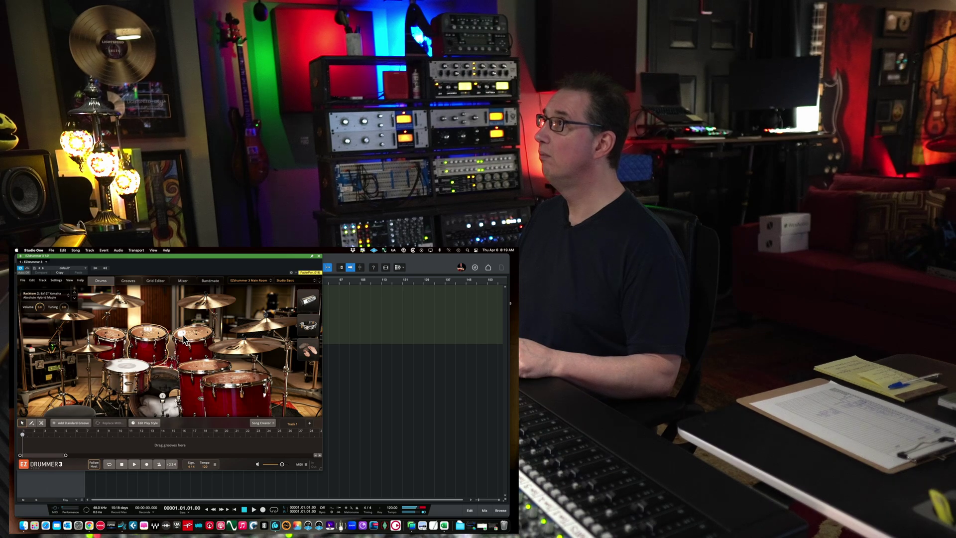
{"action": "left_click", "coordinate": [128, 280]}
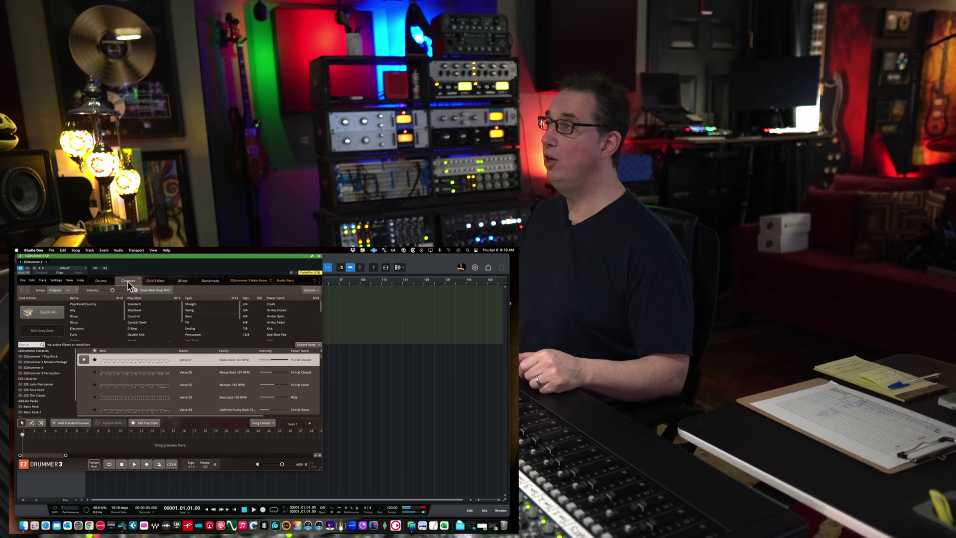
{"action": "left_click", "coordinate": [84, 360]}
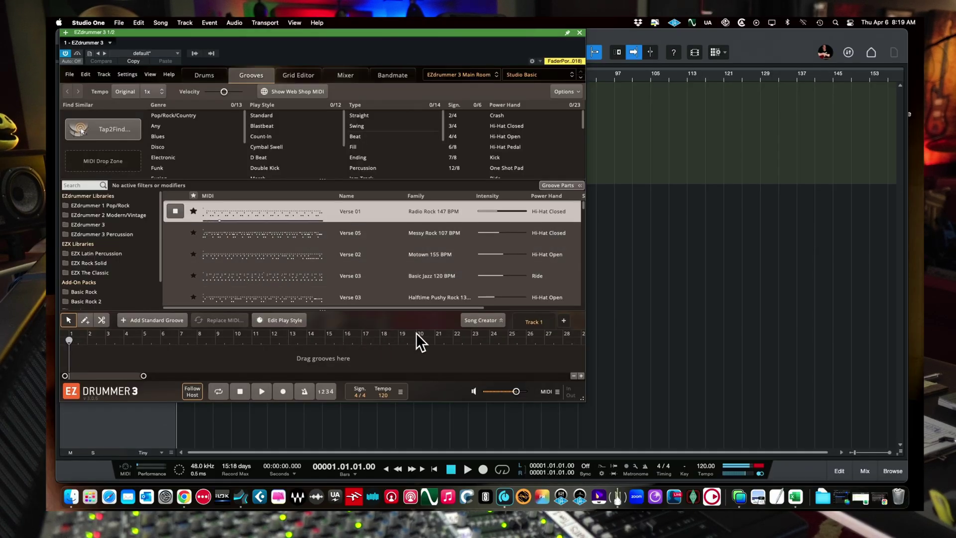
{"action": "left_click", "coordinate": [174, 211]}
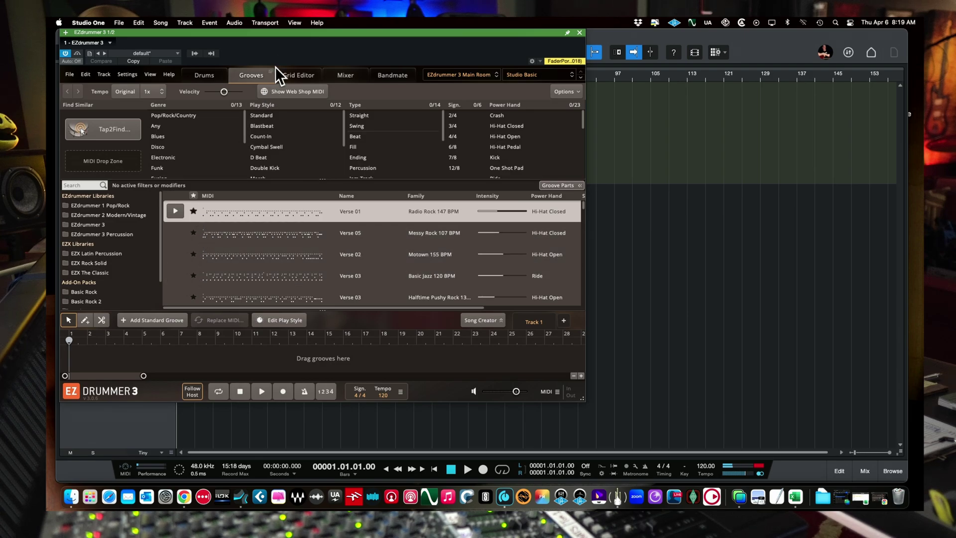
Step: Drag the Verse 01 groove onto the EZdrummer 3 track at bar 1
{"action": "left_click_drag", "start_coordinate": [270, 32], "coordinate": [566, 77]}
{"action": "left_click_drag", "start_coordinate": [504, 249], "coordinate": [189, 150]}
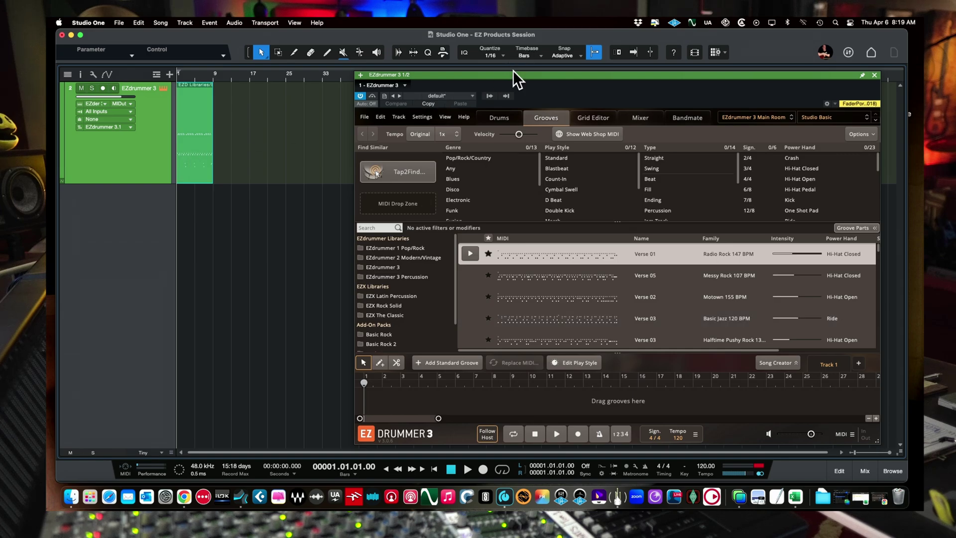
{"action": "left_click_drag", "start_coordinate": [512, 73], "coordinate": [357, 34]}
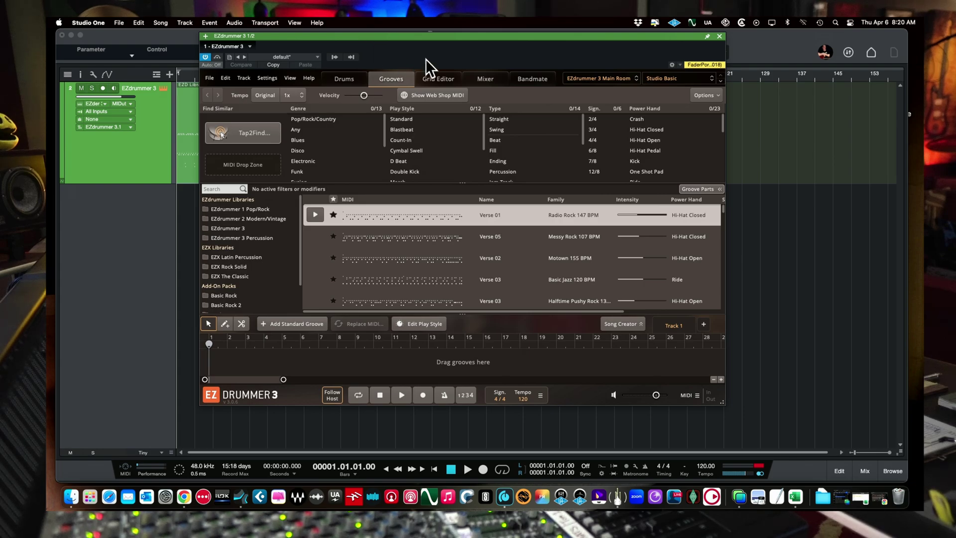
Step: Show EZdrummer's Mixer page and open Studio One's mix console beside it with F3
{"action": "left_click", "coordinate": [486, 80]}
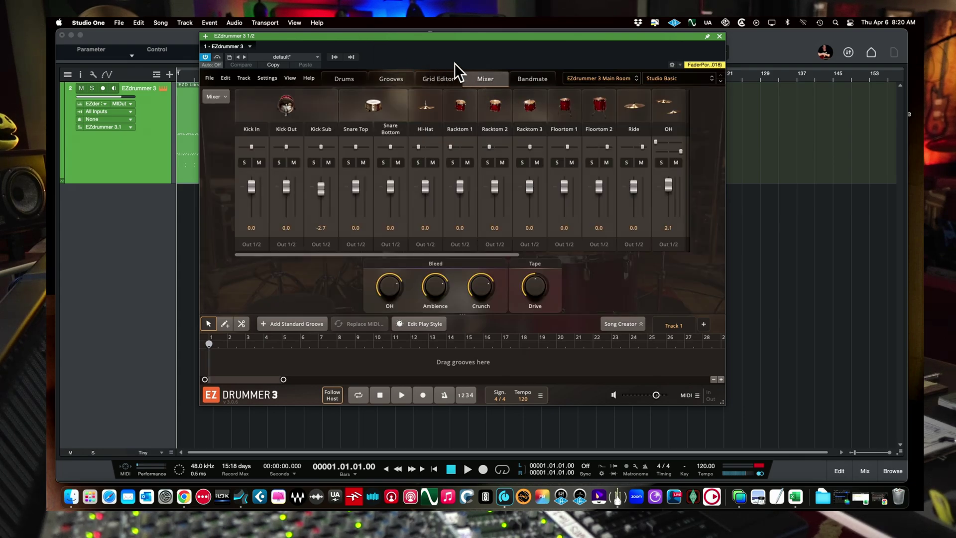
{"action": "left_click_drag", "start_coordinate": [428, 33], "coordinate": [383, 65]}
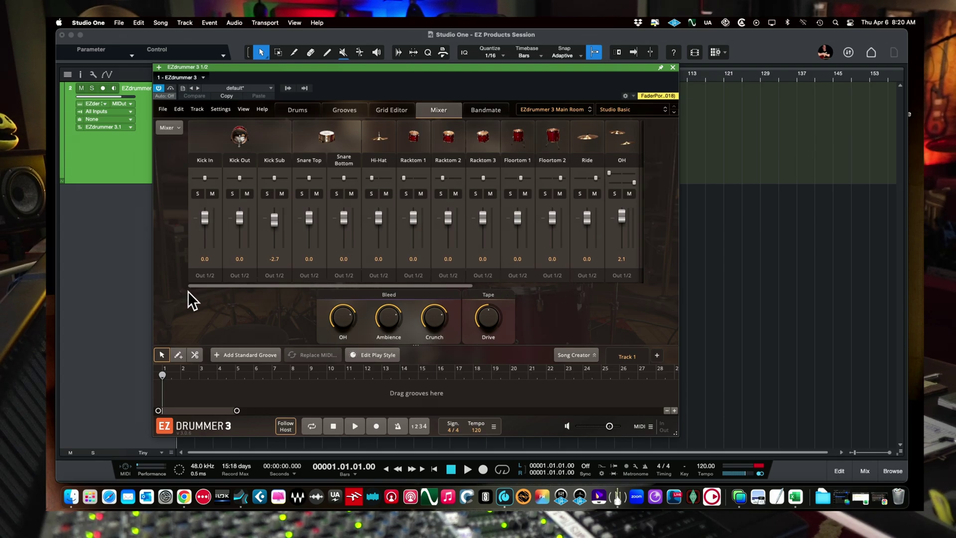
{"action": "key", "text": "F3"}
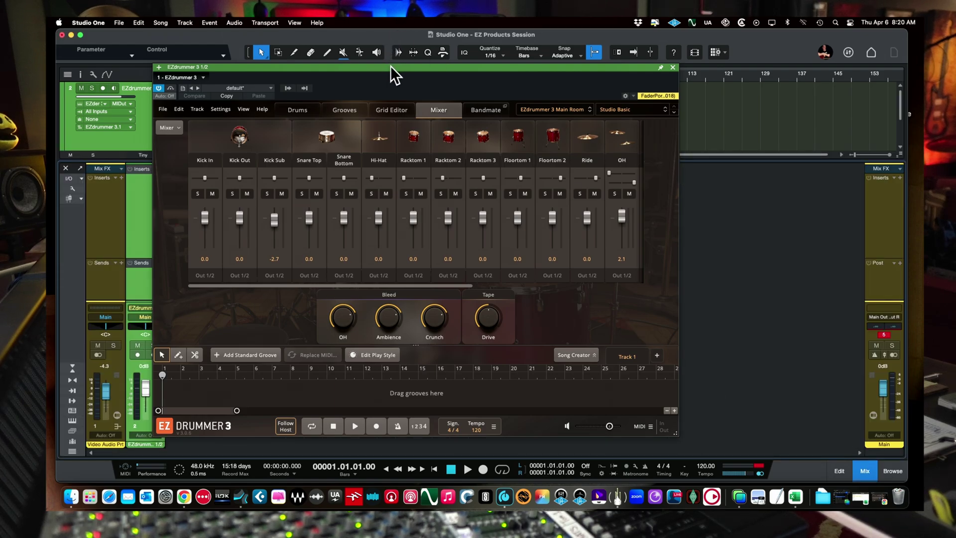
{"action": "left_click_drag", "start_coordinate": [390, 66], "coordinate": [504, 78]}
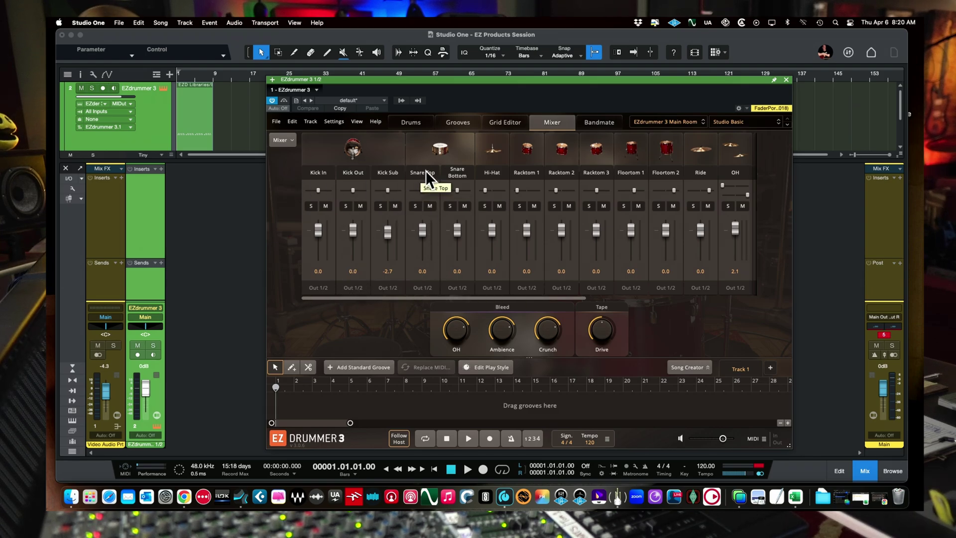
Step: Route Snare Top and Snare Bottom to Out 3/4 and Hi-Hat to Out 5/6
{"action": "left_click", "coordinate": [421, 288]}
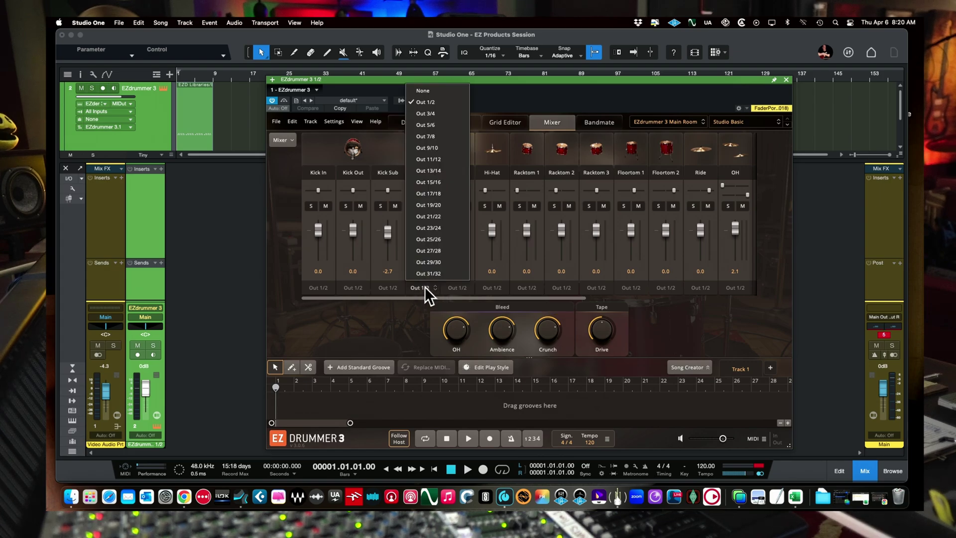
{"action": "left_click", "coordinate": [425, 104]}
{"action": "left_click", "coordinate": [453, 288]}
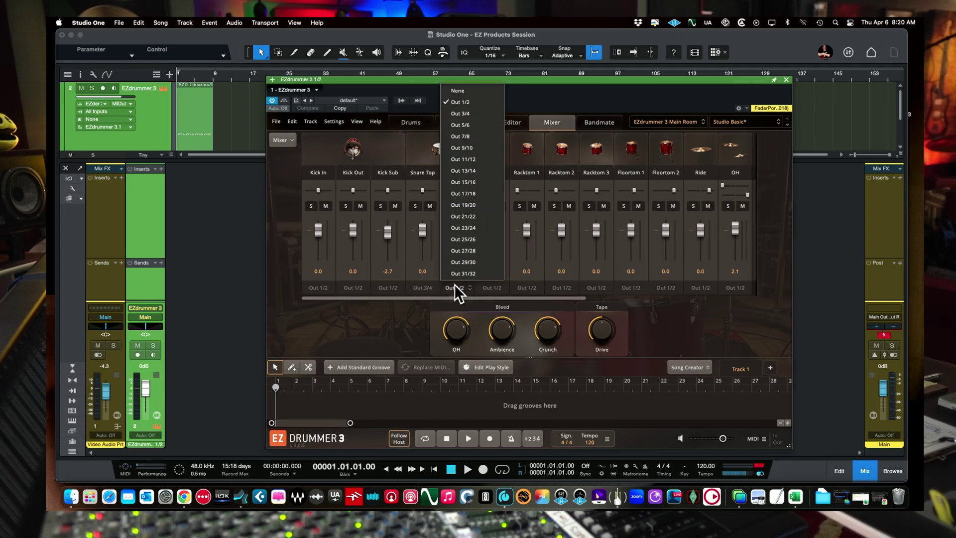
{"action": "left_click", "coordinate": [458, 107]}
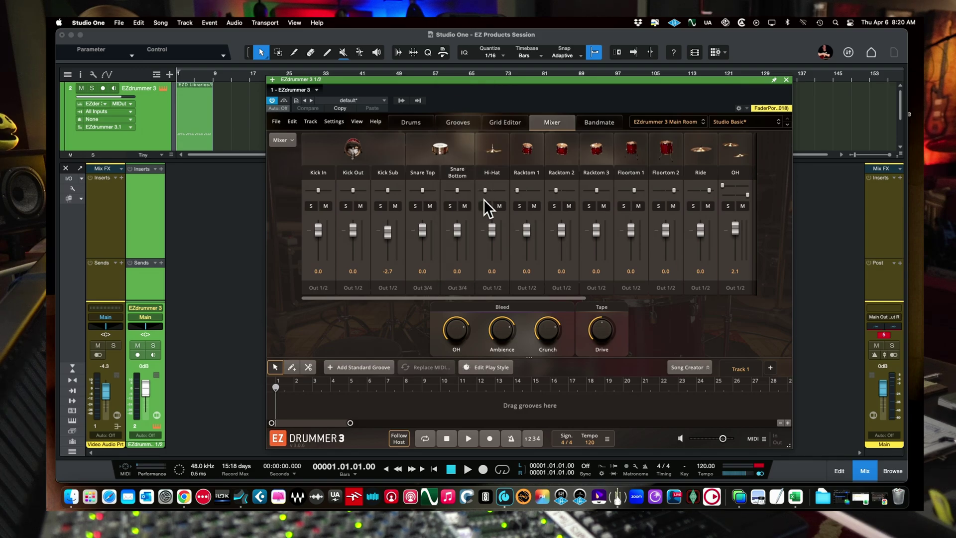
{"action": "left_click", "coordinate": [490, 287]}
{"action": "left_click", "coordinate": [504, 133]}
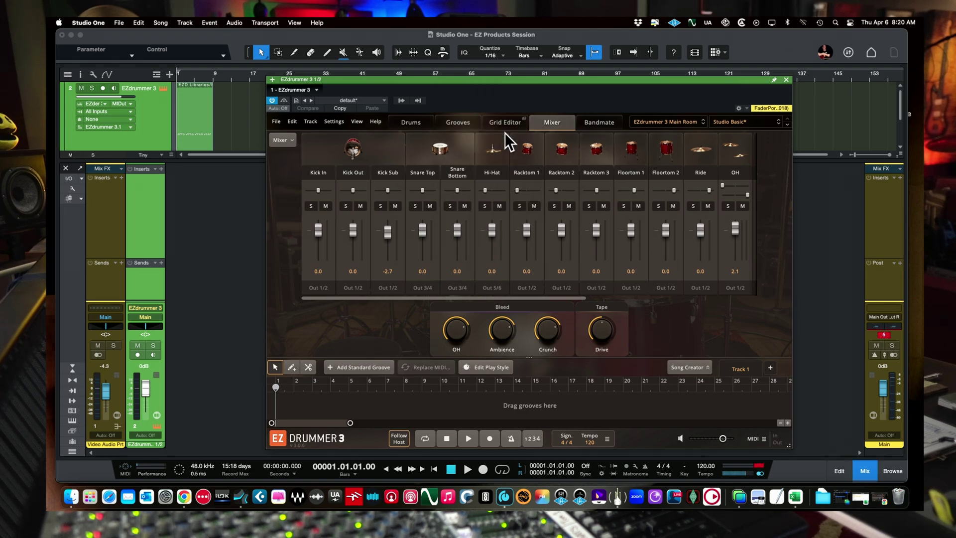
Step: Route Racktoms 1–3 to Out 7/8, 9/10, 11/12 and Floortoms 1–2 to Out 13/14, 15/16
{"action": "left_click", "coordinate": [526, 287]}
{"action": "left_click", "coordinate": [524, 140]}
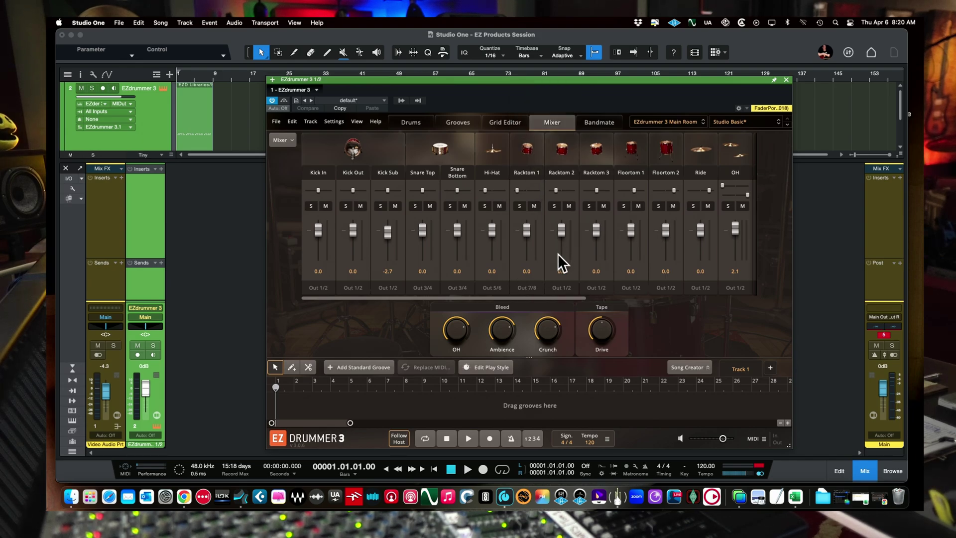
{"action": "left_click", "coordinate": [558, 287]}
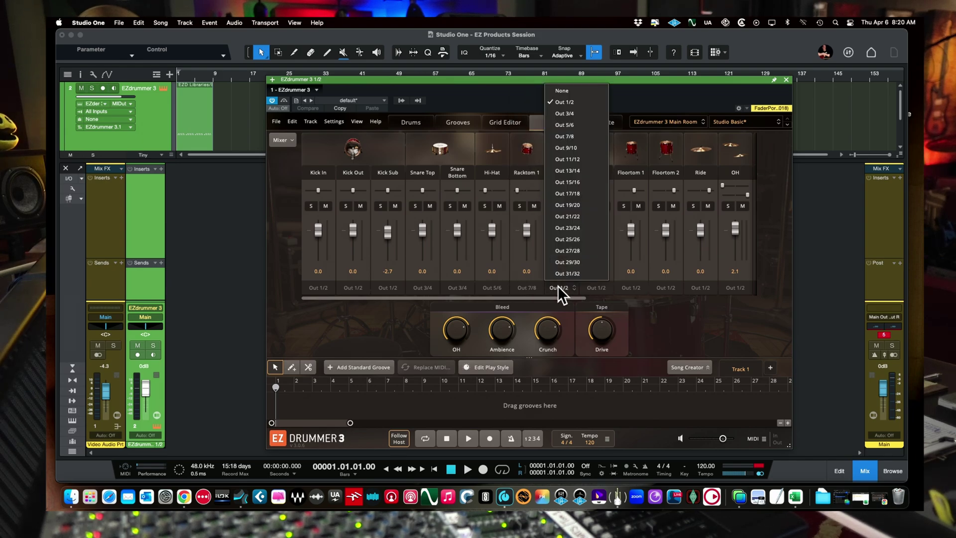
{"action": "left_click", "coordinate": [563, 149]}
{"action": "left_click", "coordinate": [594, 288]}
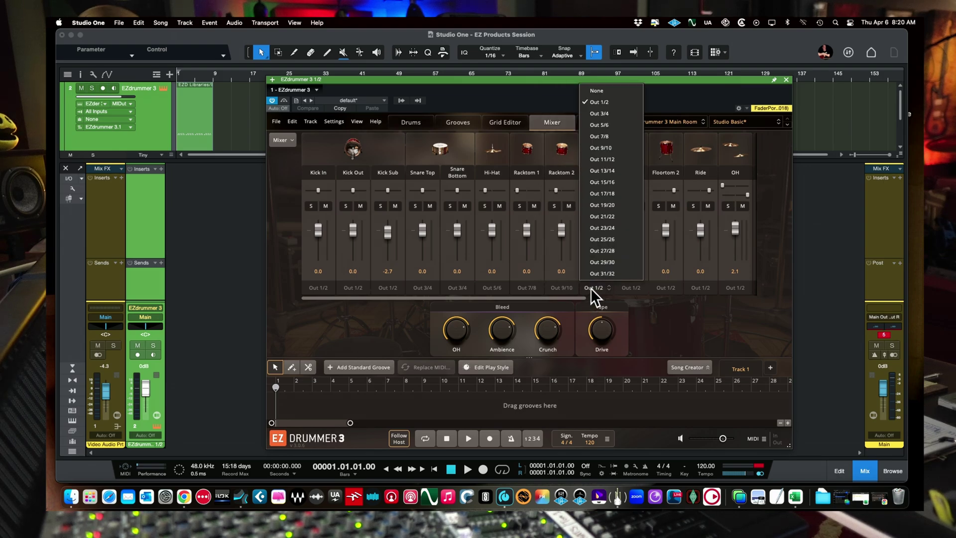
{"action": "left_click", "coordinate": [605, 172]}
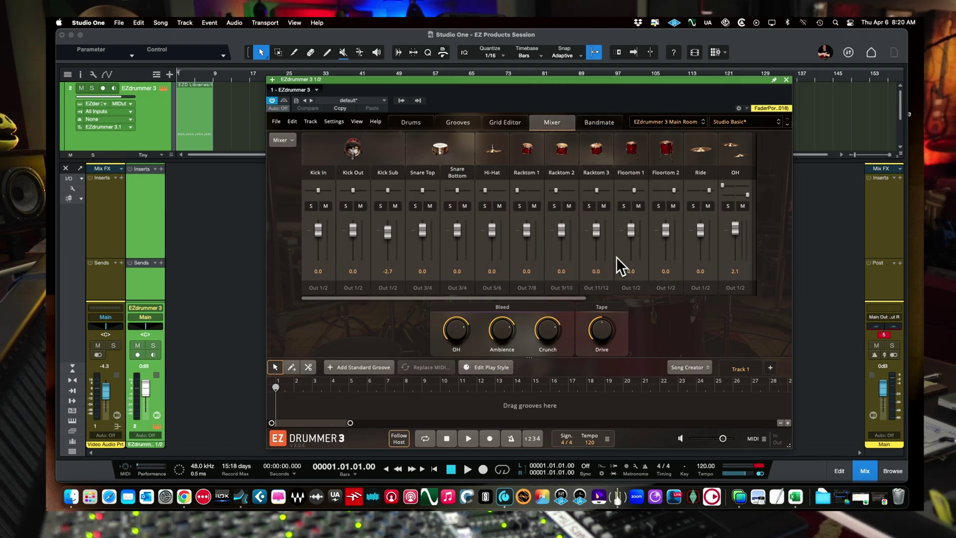
{"action": "left_click", "coordinate": [628, 289]}
{"action": "left_click", "coordinate": [634, 181]}
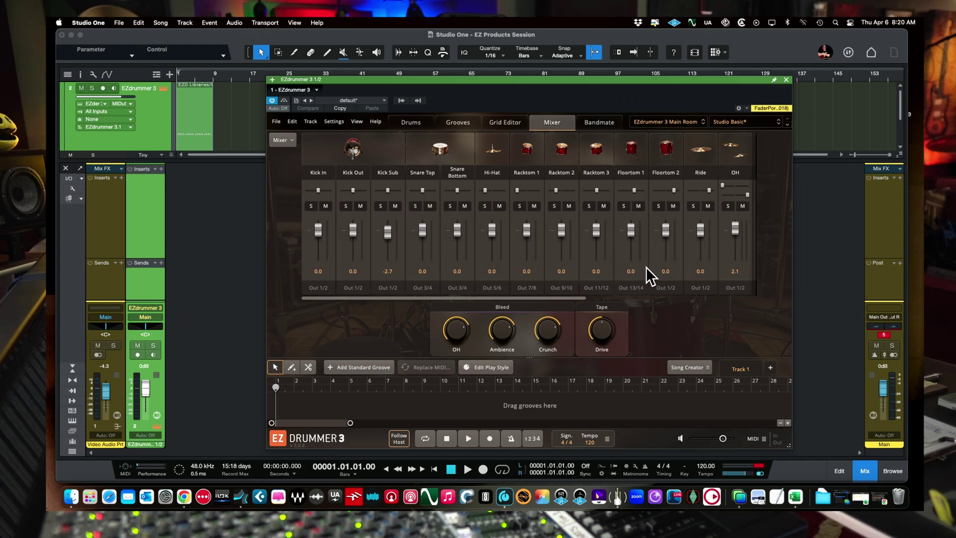
{"action": "left_click", "coordinate": [660, 289]}
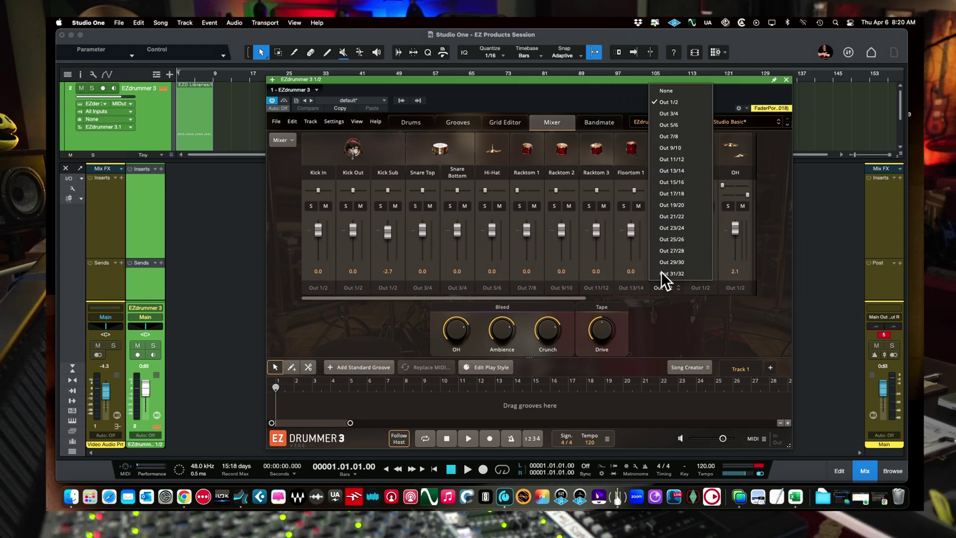
{"action": "left_click", "coordinate": [673, 192]}
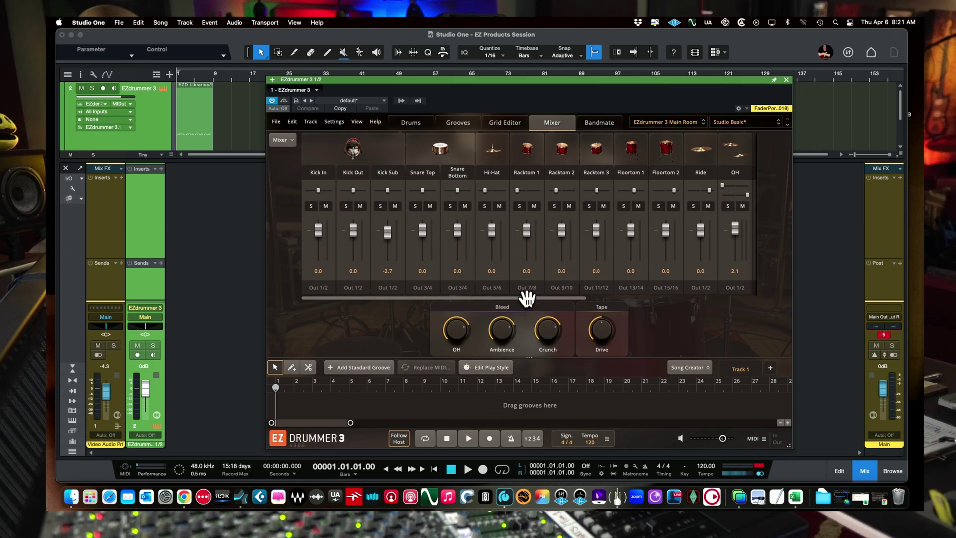
Step: Route the Ride and OH channels to Out 17/18
{"action": "left_click_drag", "start_coordinate": [527, 298], "coordinate": [643, 293]}
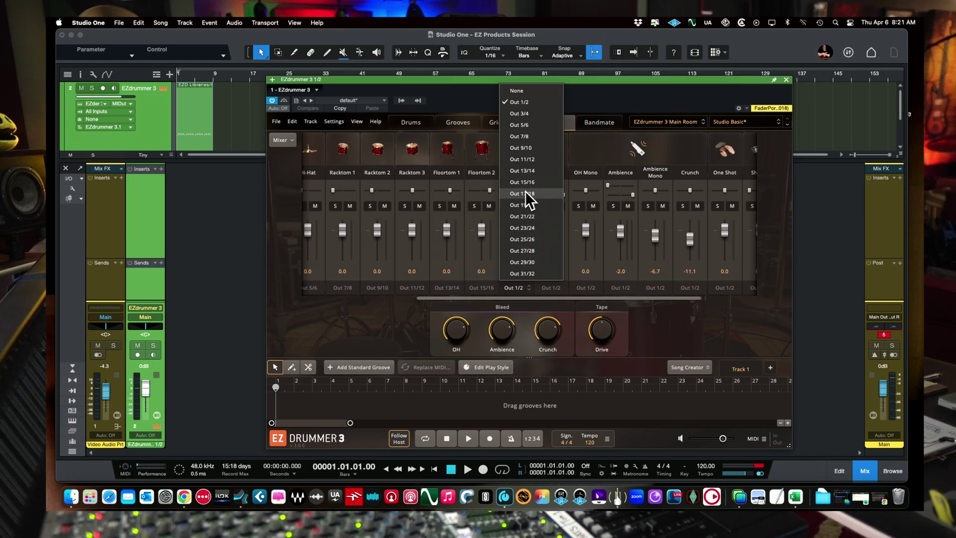
{"action": "left_click", "coordinate": [524, 194]}
{"action": "left_click", "coordinate": [545, 286]}
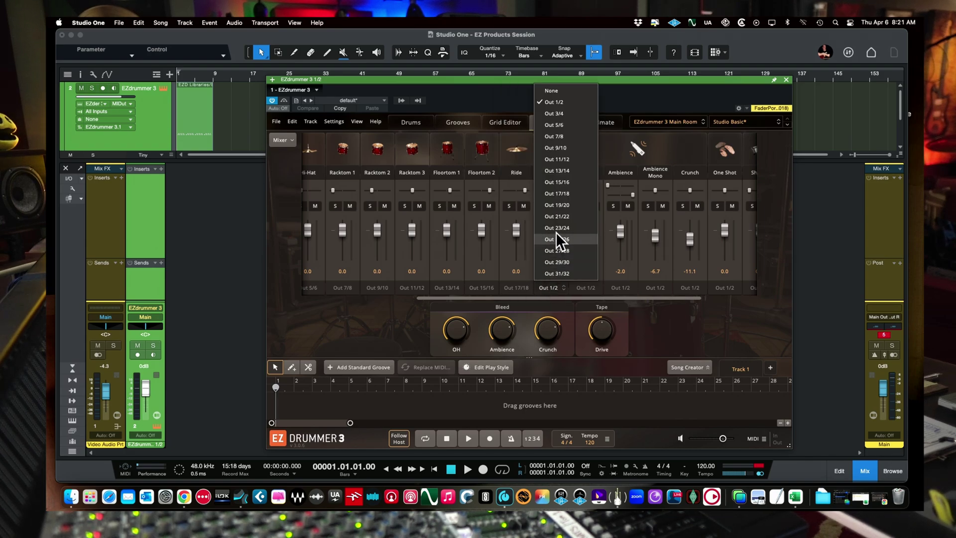
{"action": "left_click", "coordinate": [557, 194]}
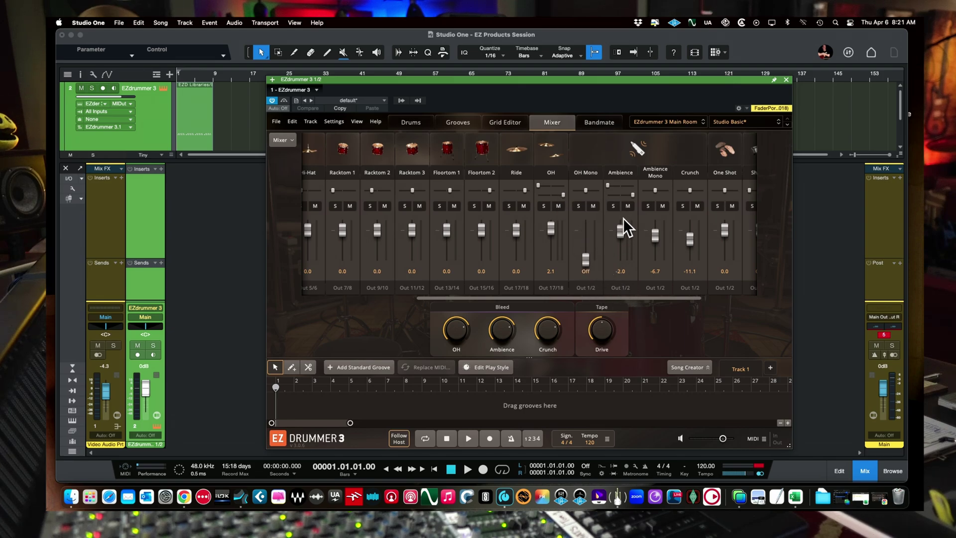
Step: Turn Ambience and Ambience Mono to Off and lower One Shot to about -10.8
{"action": "left_click_drag", "start_coordinate": [619, 232], "coordinate": [629, 310]}
{"action": "left_click_drag", "start_coordinate": [657, 235], "coordinate": [661, 324]}
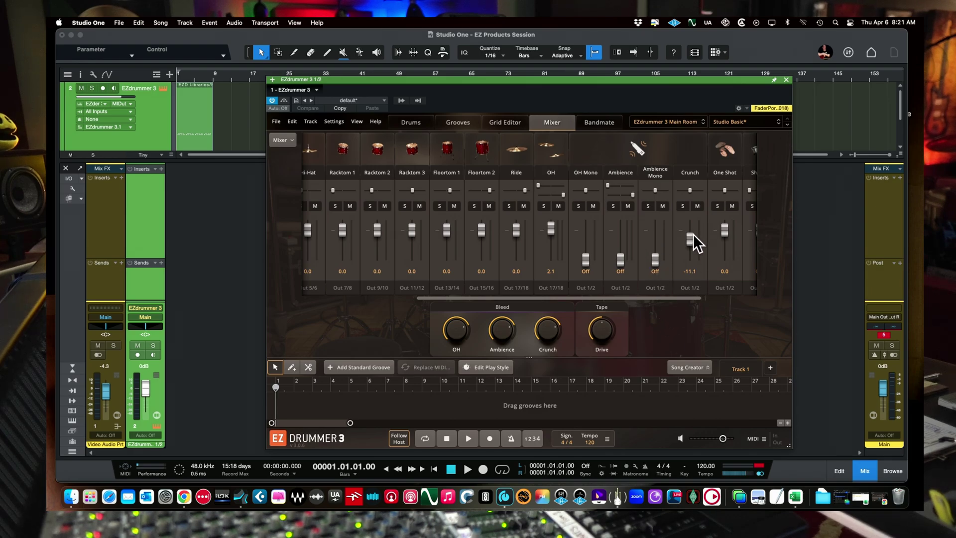
{"action": "left_click_drag", "start_coordinate": [725, 231], "coordinate": [720, 259]}
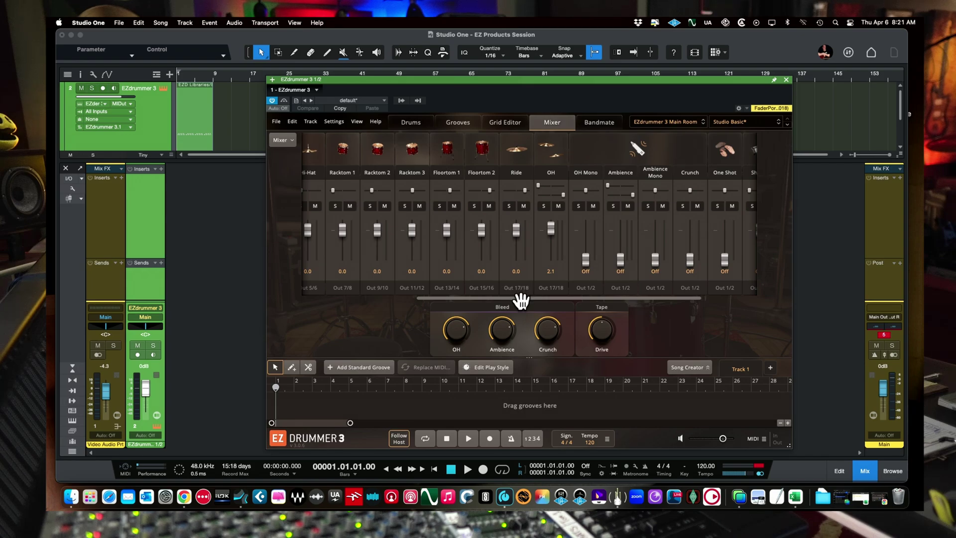
Step: Keep Shaker on Out 1/2 and pull the Shaker, Tamb and Perc OH faders to Off
{"action": "left_click_drag", "start_coordinate": [520, 298], "coordinate": [622, 297]}
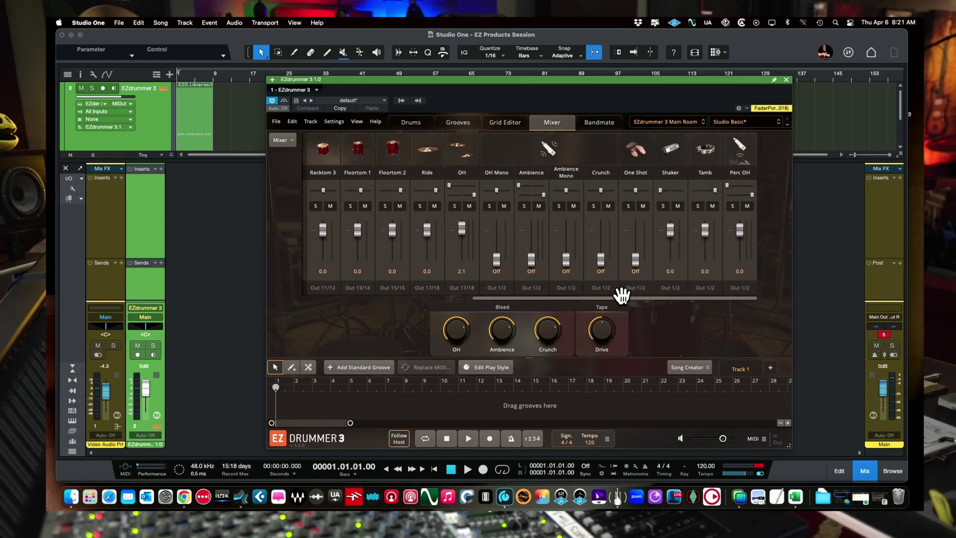
{"action": "left_click", "coordinate": [666, 288]}
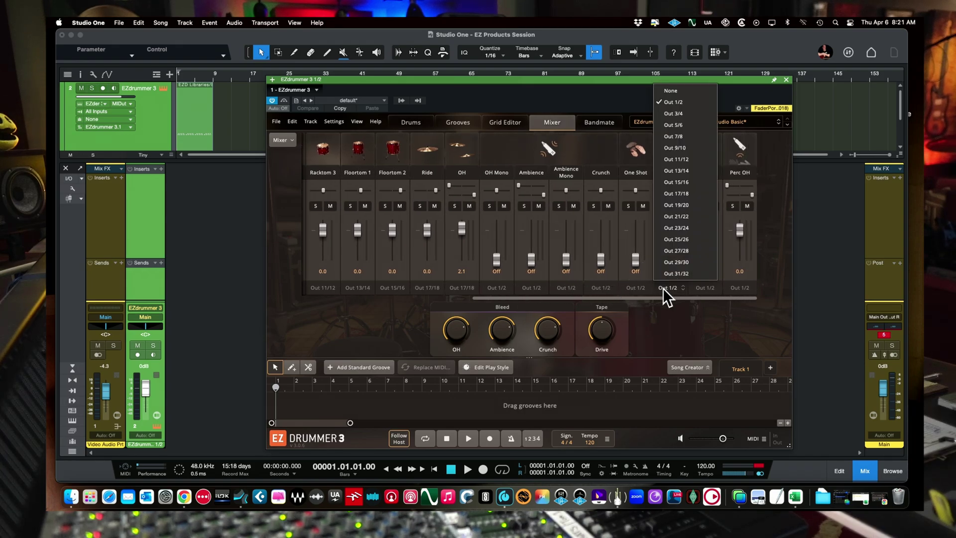
{"action": "left_click", "coordinate": [662, 288]}
{"action": "left_click_drag", "start_coordinate": [671, 230], "coordinate": [677, 291]}
{"action": "left_click_drag", "start_coordinate": [706, 235], "coordinate": [711, 282]}
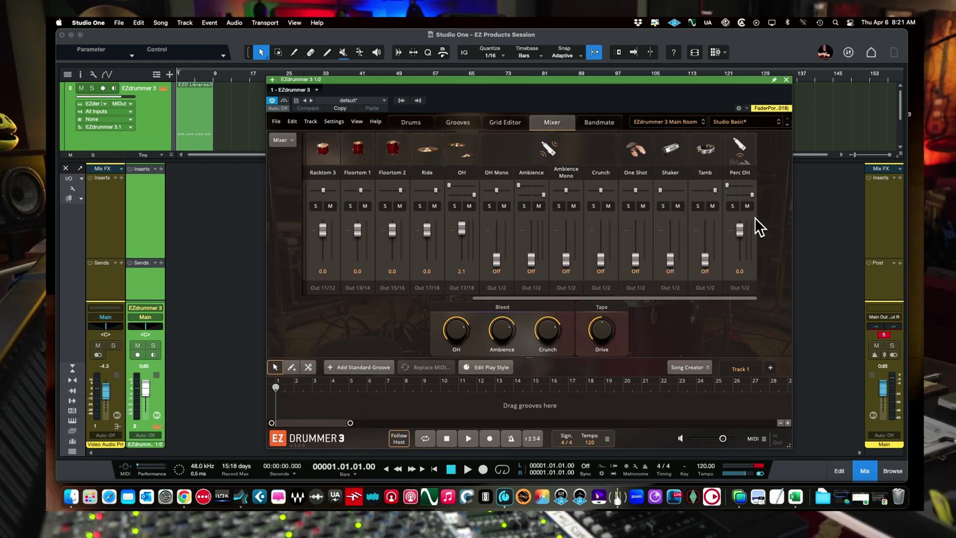
{"action": "left_click_drag", "start_coordinate": [739, 229], "coordinate": [512, 302]}
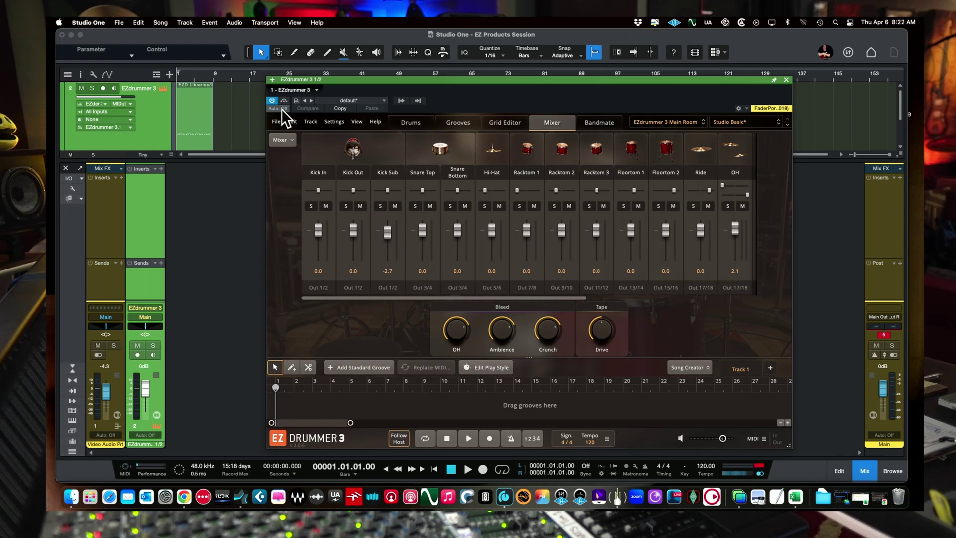
Step: Close the EZdrummer 3 window and drag the arrange/mixer divider down to enlarge the arrangement
{"action": "left_click", "coordinate": [786, 79]}
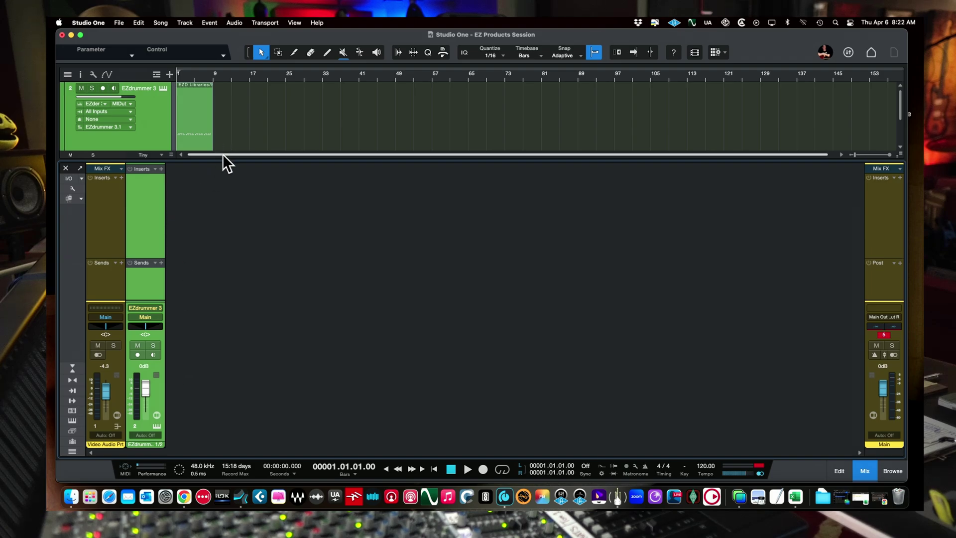
{"action": "left_click_drag", "start_coordinate": [222, 160], "coordinate": [200, 225]}
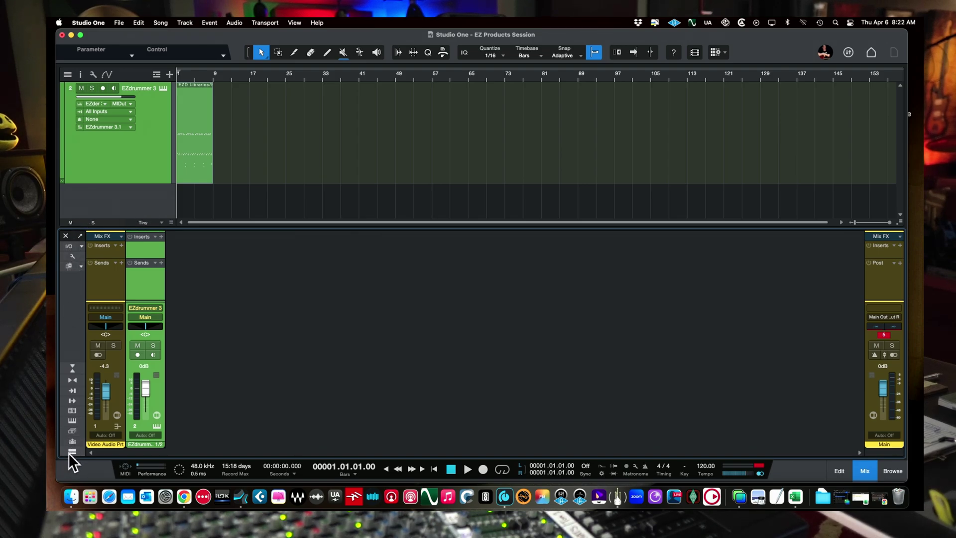
Step: Expand EZdrummer 3 in the mixer's Instruments panel and enable outputs 3/4 through 17/18
{"action": "left_click", "coordinate": [72, 421]}
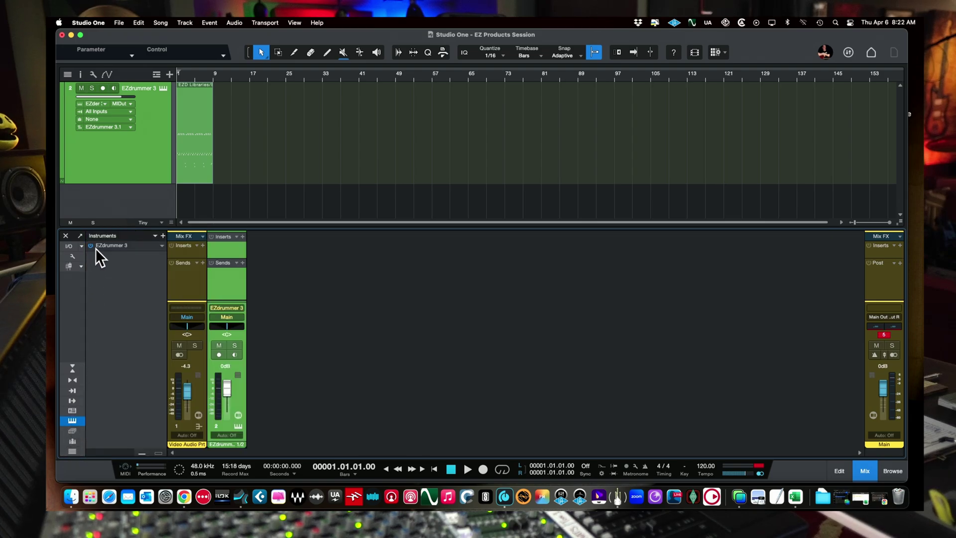
{"action": "left_click", "coordinate": [161, 246]}
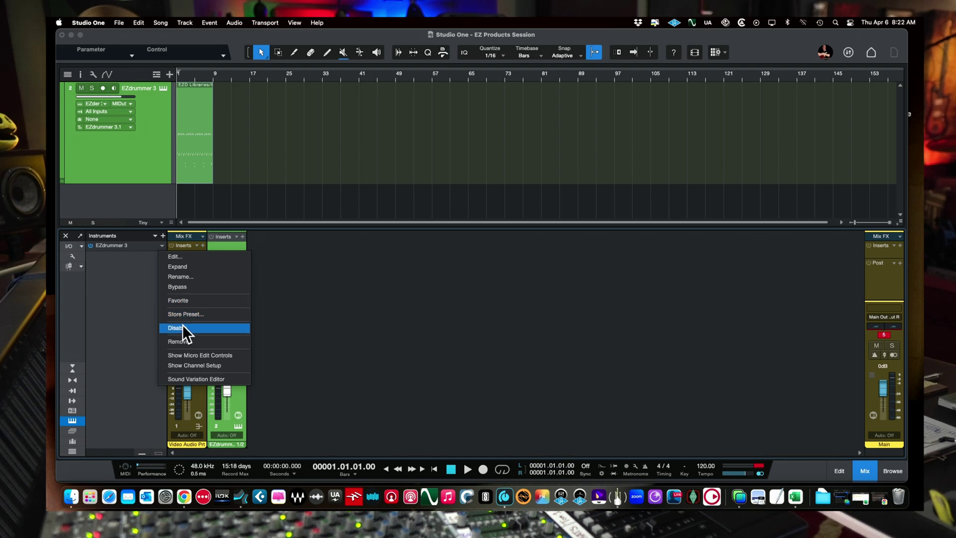
{"action": "left_click", "coordinate": [181, 267]}
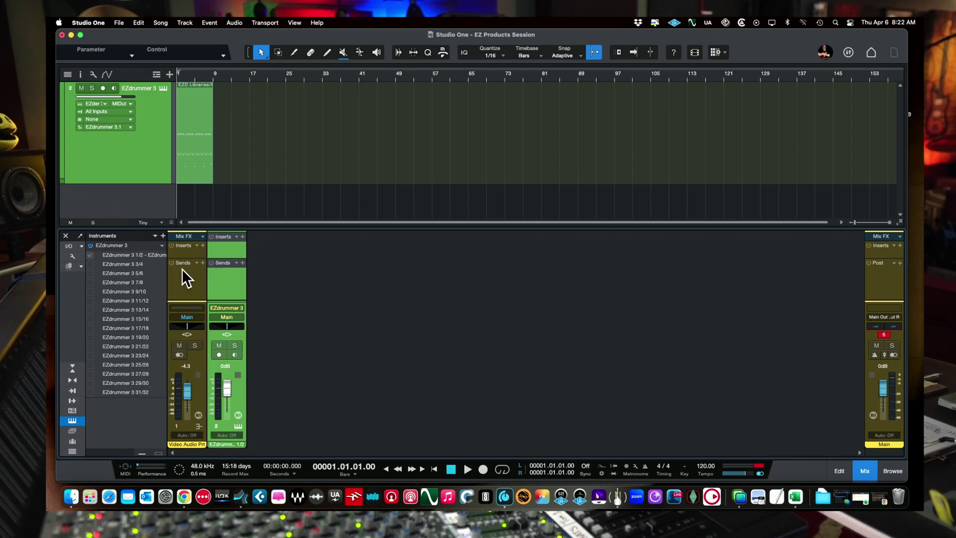
{"action": "left_click", "coordinate": [90, 264]}
{"action": "left_click", "coordinate": [90, 273]}
{"action": "left_click", "coordinate": [91, 281]}
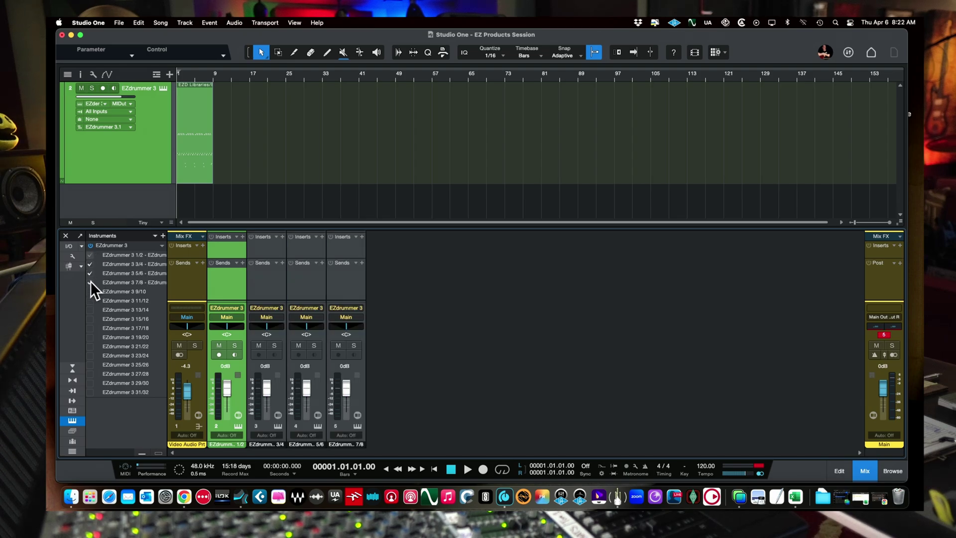
{"action": "left_click", "coordinate": [90, 291]}
{"action": "left_click", "coordinate": [91, 301]}
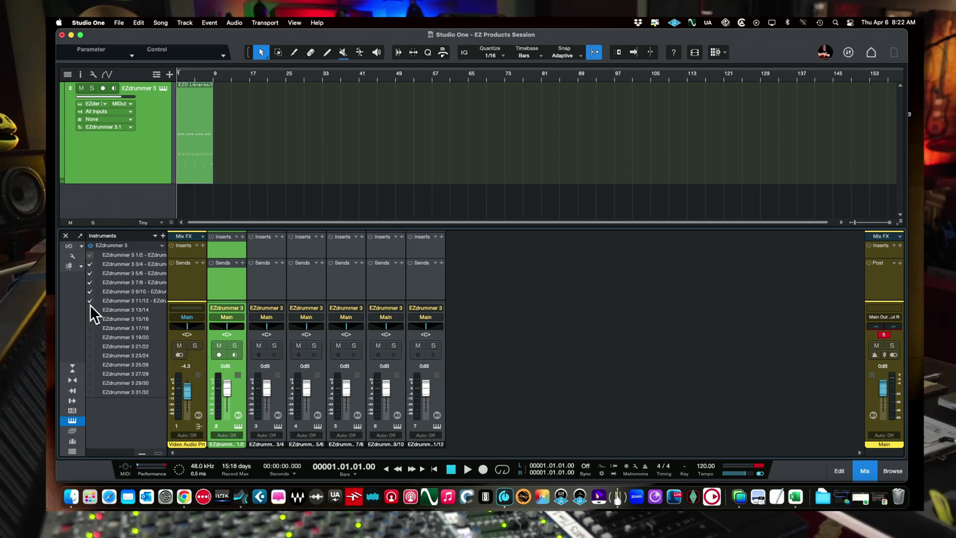
{"action": "left_click", "coordinate": [89, 310]}
{"action": "left_click", "coordinate": [90, 319]}
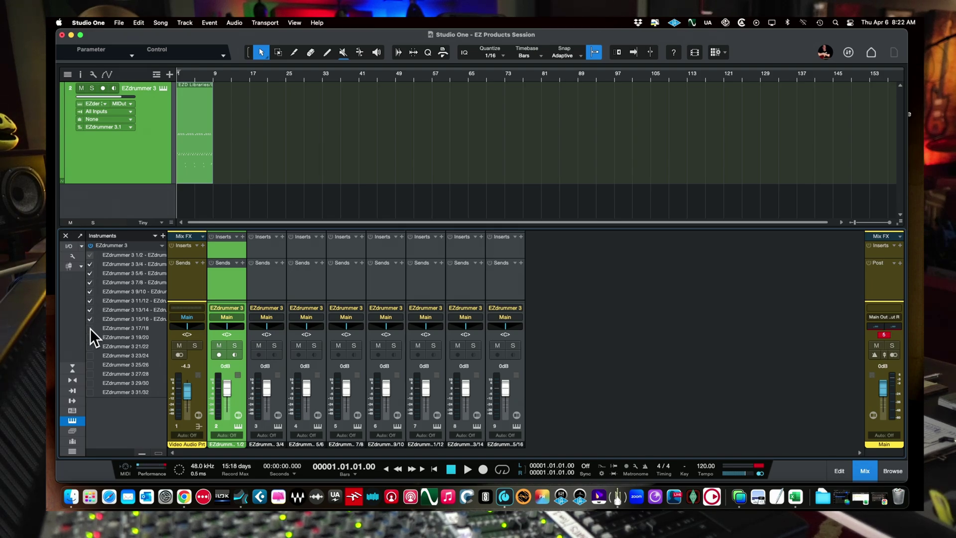
{"action": "left_click", "coordinate": [91, 327]}
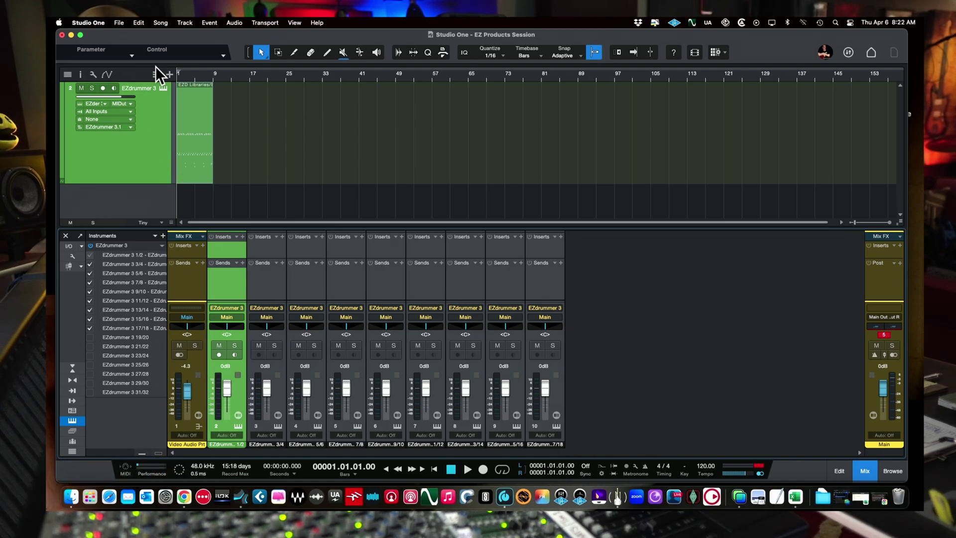
Step: Zoom in on the groove and play it, soloing channel 3 and the main EZdrummer 3 channel
{"action": "left_click_drag", "start_coordinate": [188, 72], "coordinate": [350, 58]}
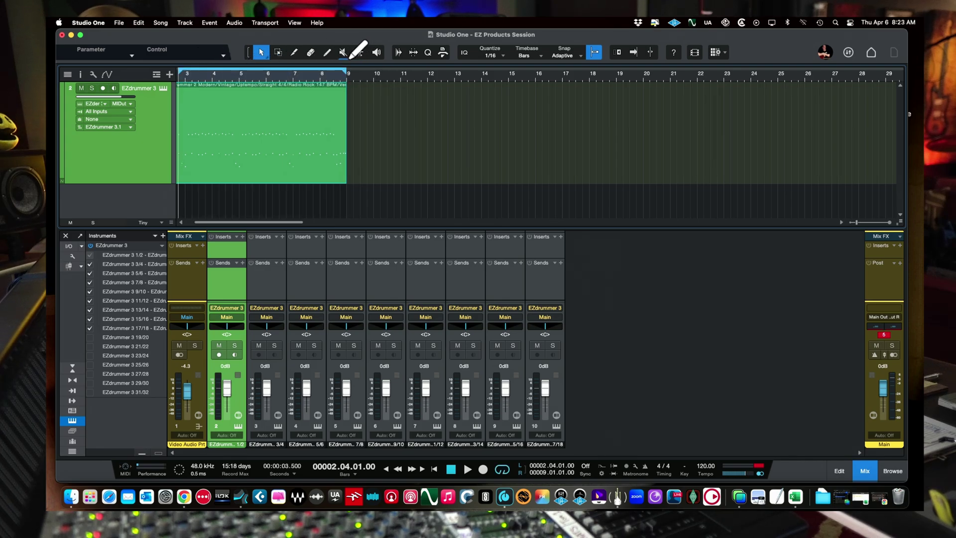
{"action": "key", "text": "space"}
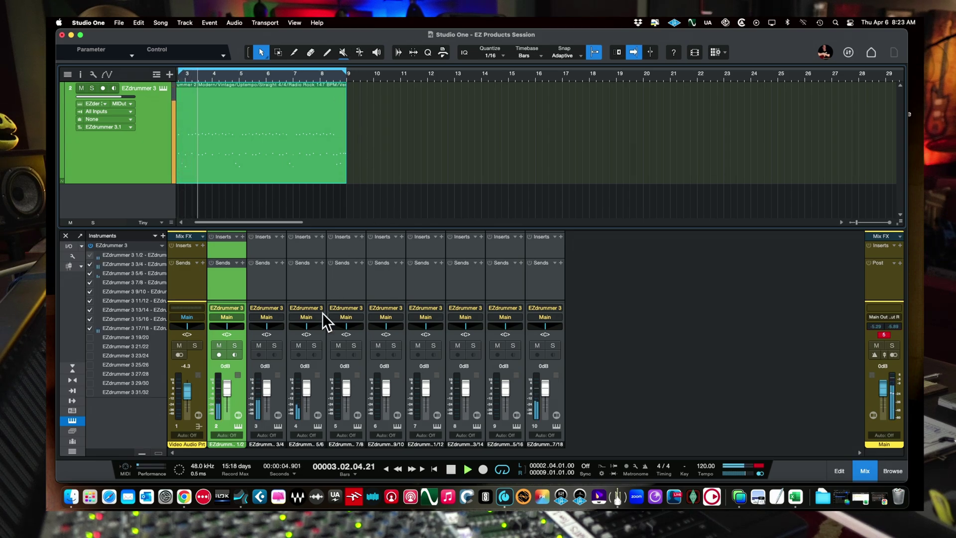
{"action": "left_click", "coordinate": [274, 344]}
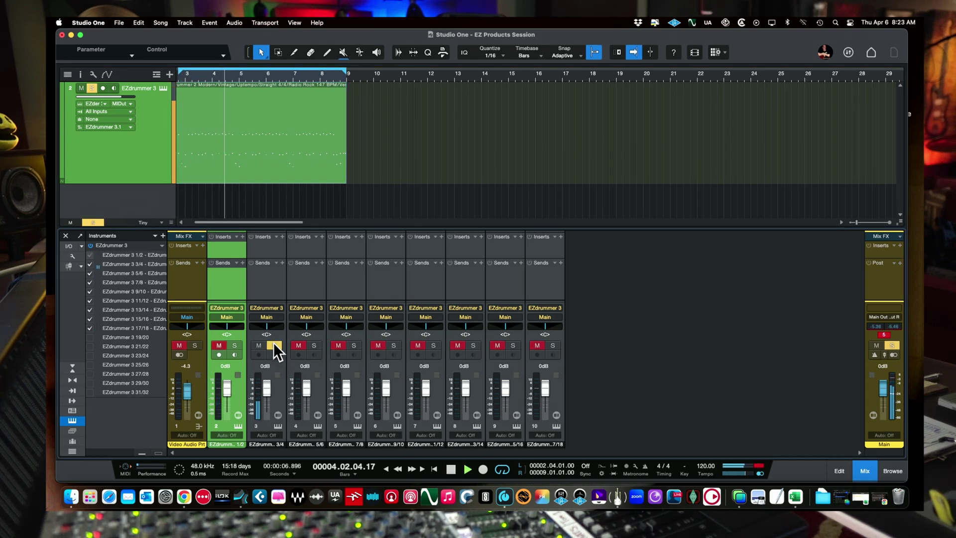
{"action": "left_click", "coordinate": [234, 345]}
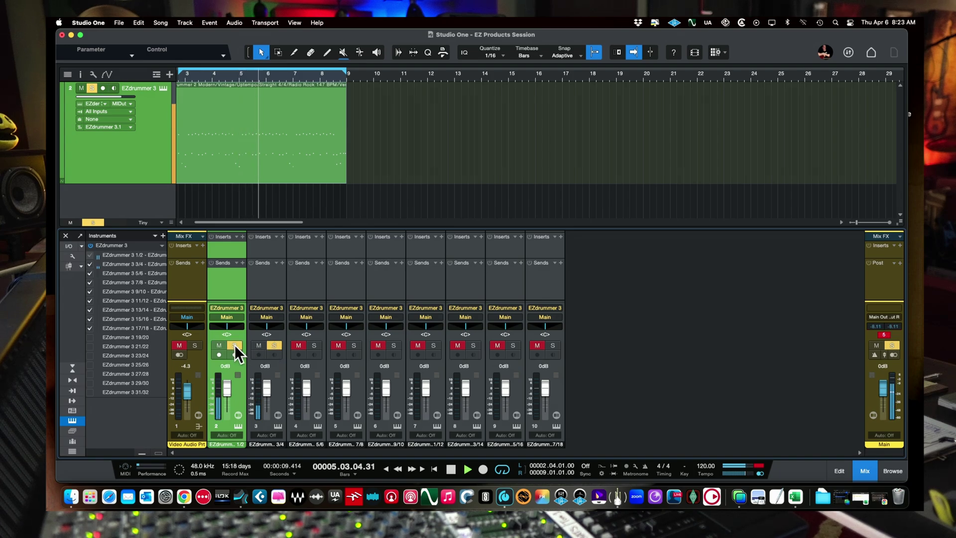
{"action": "left_click", "coordinate": [274, 344]}
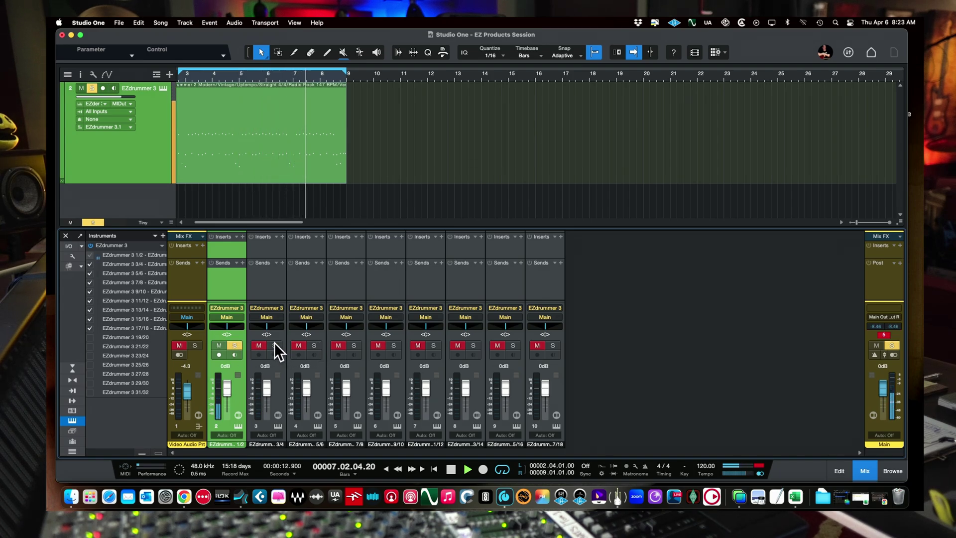
{"action": "key", "text": "space"}
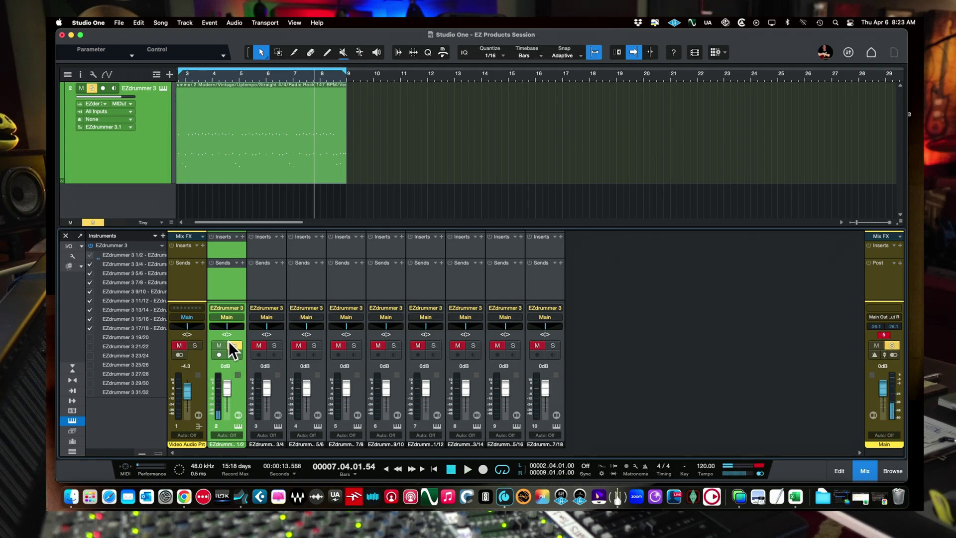
{"action": "mouse_move", "coordinate": [218, 394]}
Step: Clear all solos in the mixer and hide the console with F3
{"action": "key", "text": "F3"}
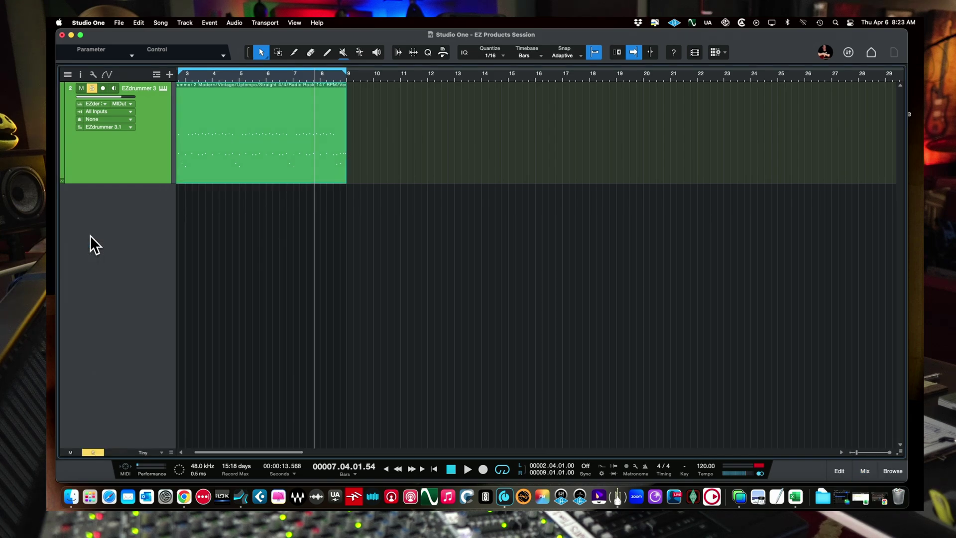
{"action": "key", "text": "F3"}
{"action": "left_click", "coordinate": [90, 224]}
{"action": "key", "text": "F3"}
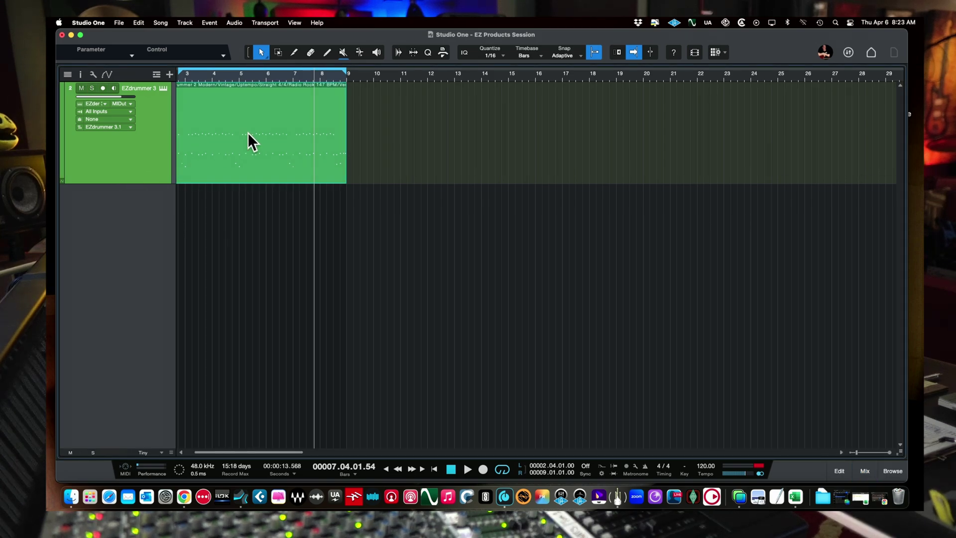
Step: Select the groove part and bring up its Instrument Parts context submenu
{"action": "left_click", "coordinate": [259, 198]}
{"action": "left_click", "coordinate": [261, 141]}
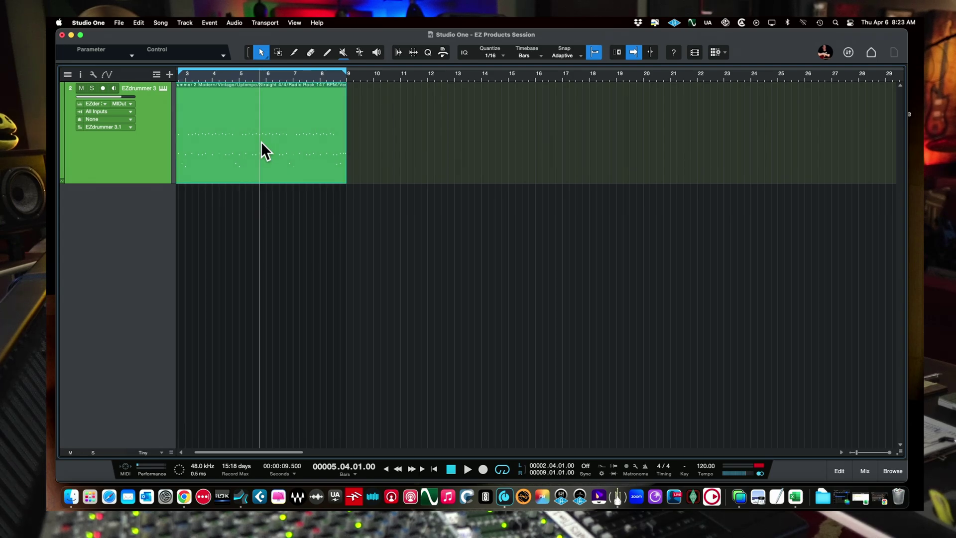
{"action": "right_click", "coordinate": [247, 132]}
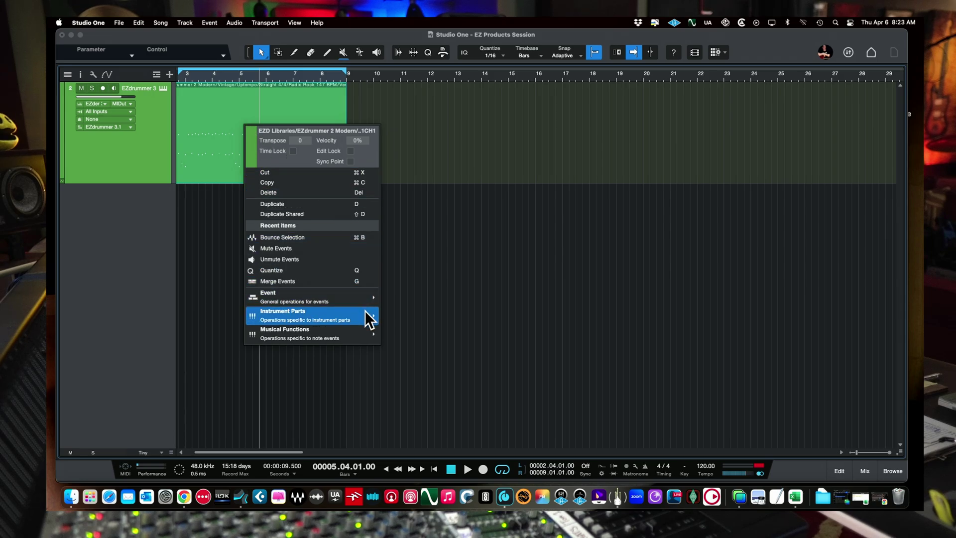
{"action": "mouse_move", "coordinate": [364, 311]}
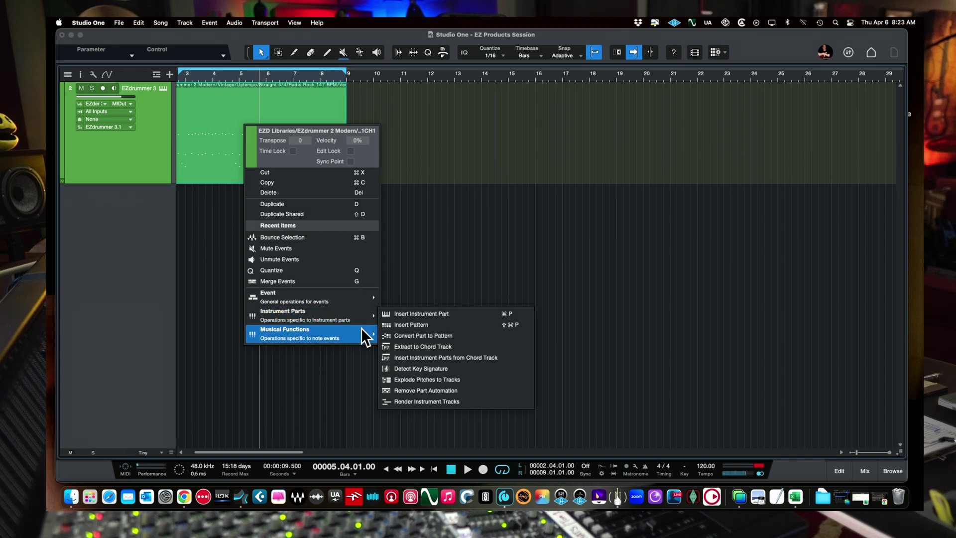
{"action": "mouse_move", "coordinate": [361, 329]}
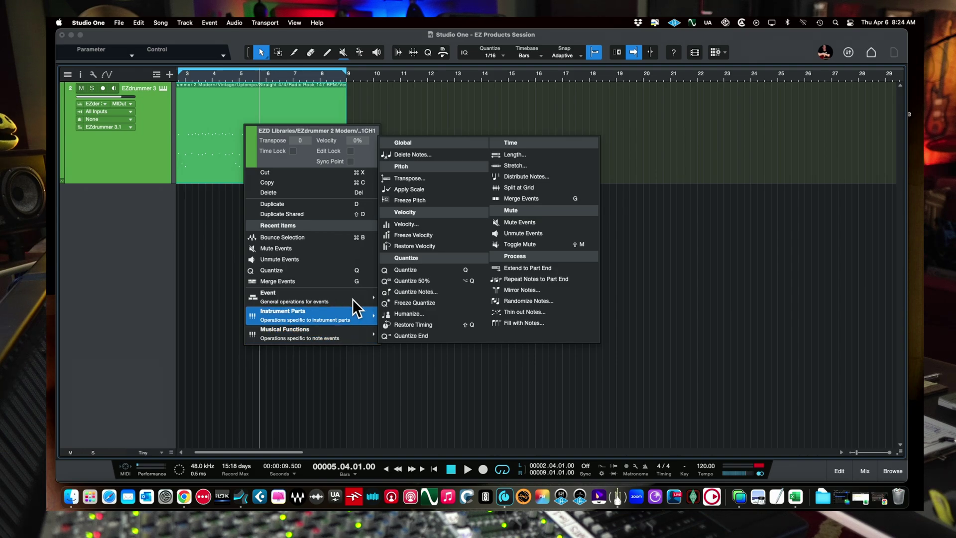
{"action": "mouse_move", "coordinate": [351, 290]}
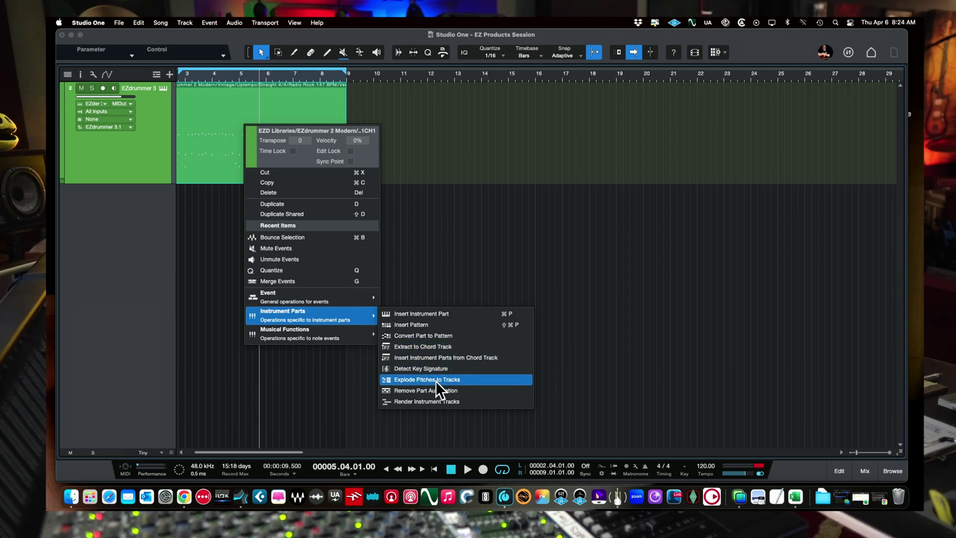
Step: Explode the groove's pitches to tracks, set track height to Normal, and widen the track column
{"action": "left_click", "coordinate": [410, 378]}
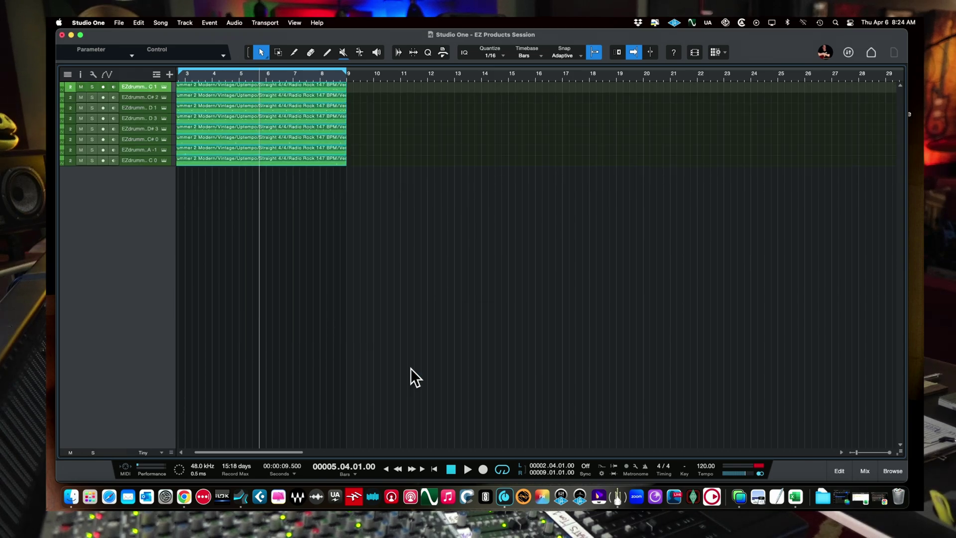
{"action": "left_click", "coordinate": [157, 451]}
{"action": "left_click", "coordinate": [151, 405]}
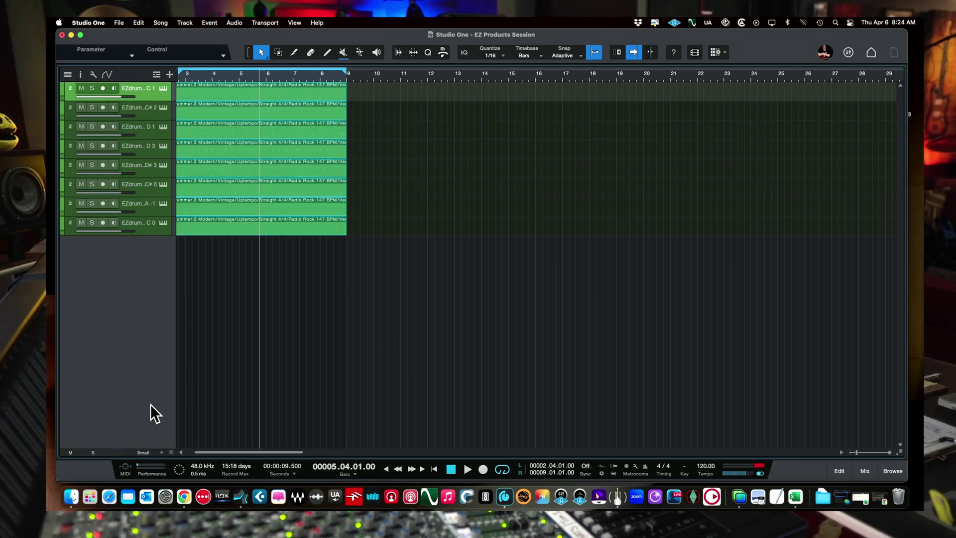
{"action": "left_click", "coordinate": [149, 451]}
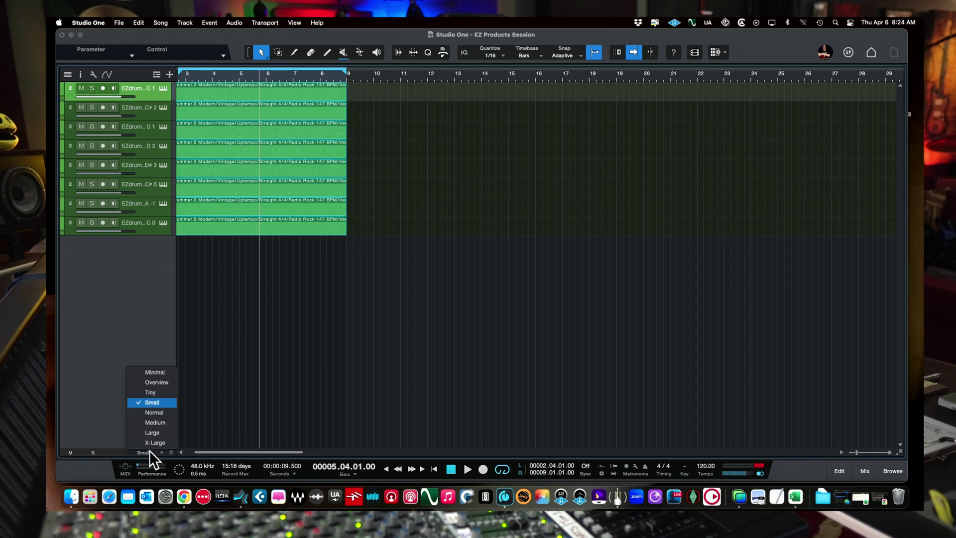
{"action": "left_click", "coordinate": [154, 413]}
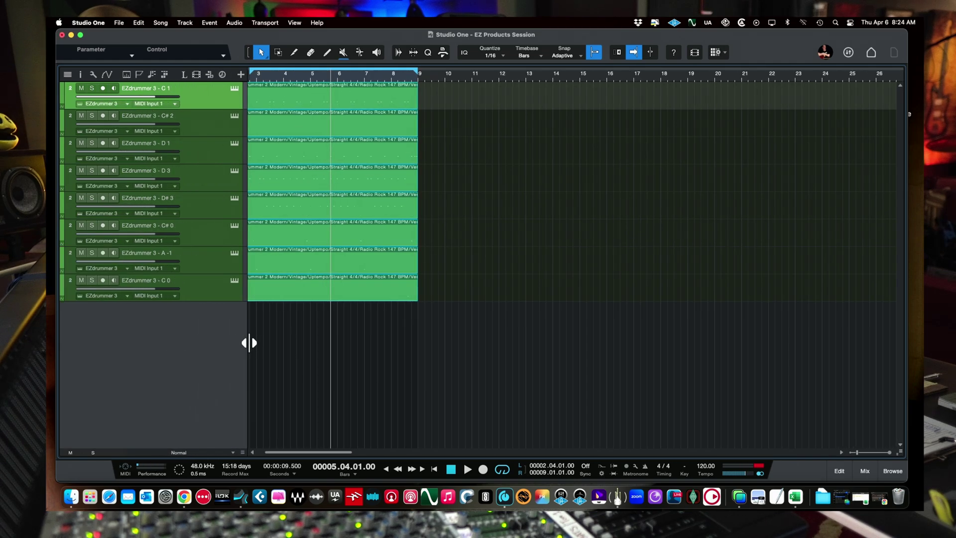
{"action": "left_click_drag", "start_coordinate": [250, 343], "coordinate": [253, 343]}
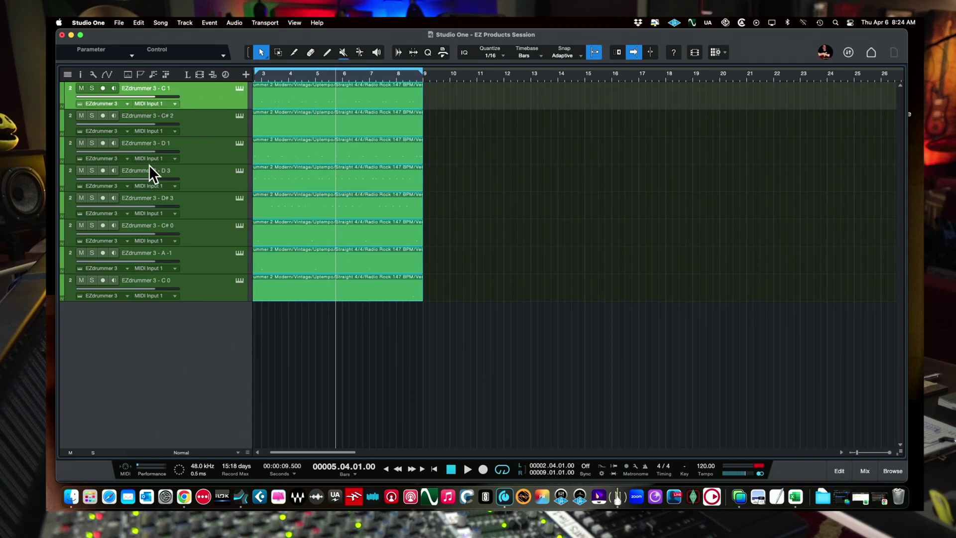
Step: Play the groove, soloing the C 1, C# 2 and D 1 tracks in turn
{"action": "key", "text": "space"}
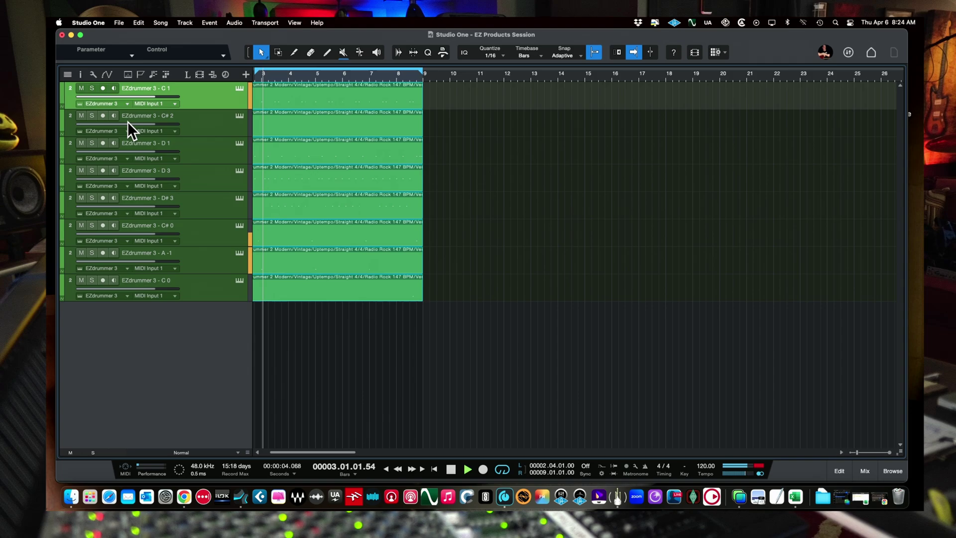
{"action": "left_click", "coordinate": [92, 88]}
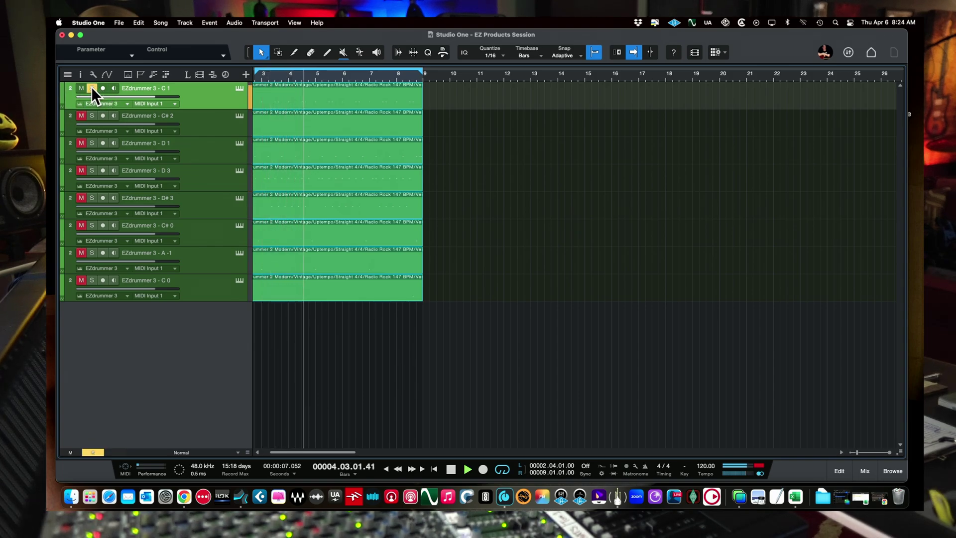
{"action": "left_click", "coordinate": [89, 87]}
{"action": "left_click", "coordinate": [89, 112]}
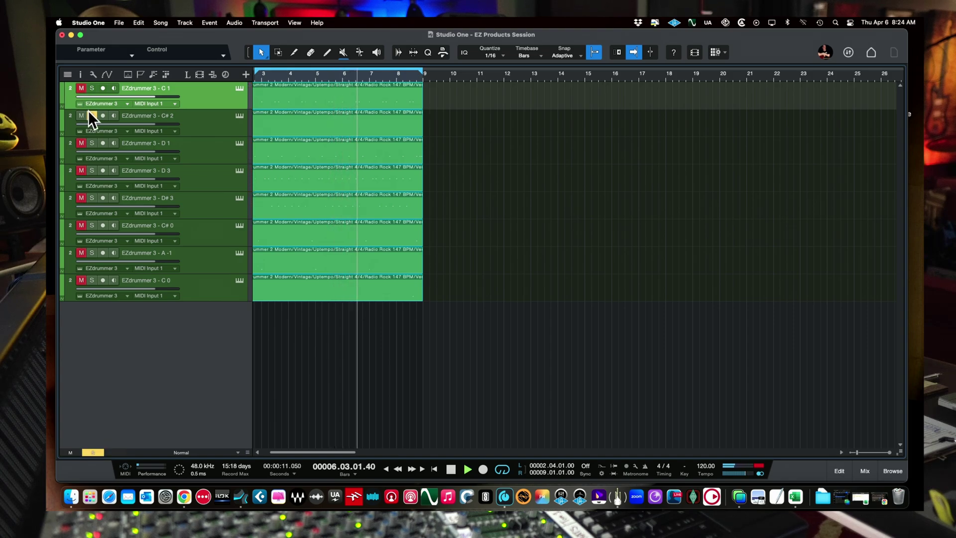
{"action": "left_click", "coordinate": [92, 112]}
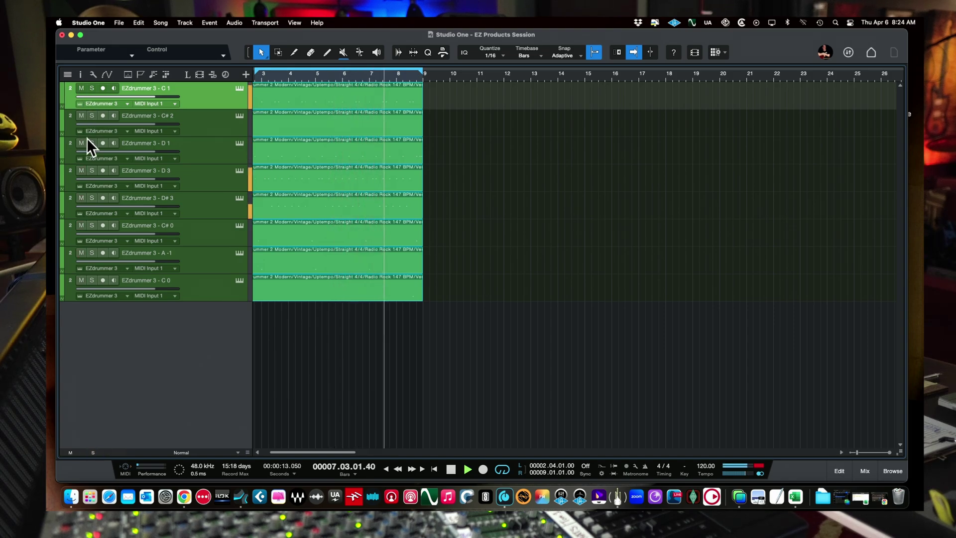
{"action": "left_click", "coordinate": [90, 140]}
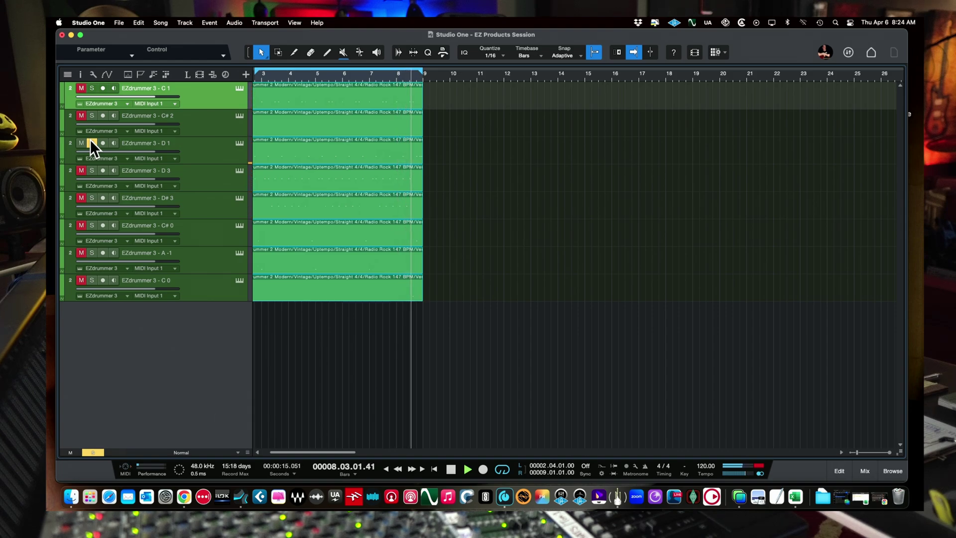
{"action": "left_click", "coordinate": [90, 141]}
{"action": "key", "text": "space"}
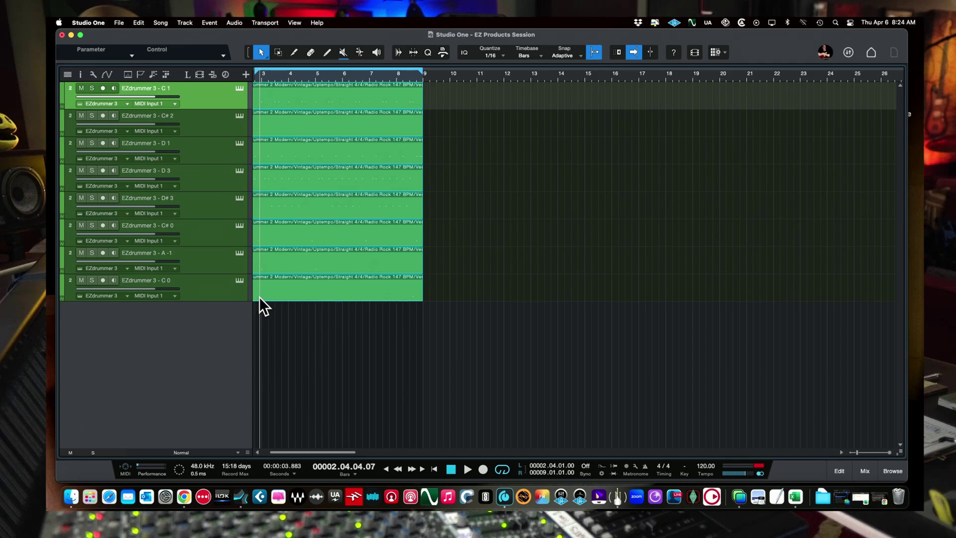
Step: From bar 6, play the groove with the mixer open to watch levels, then close it
{"action": "left_click", "coordinate": [342, 307]}
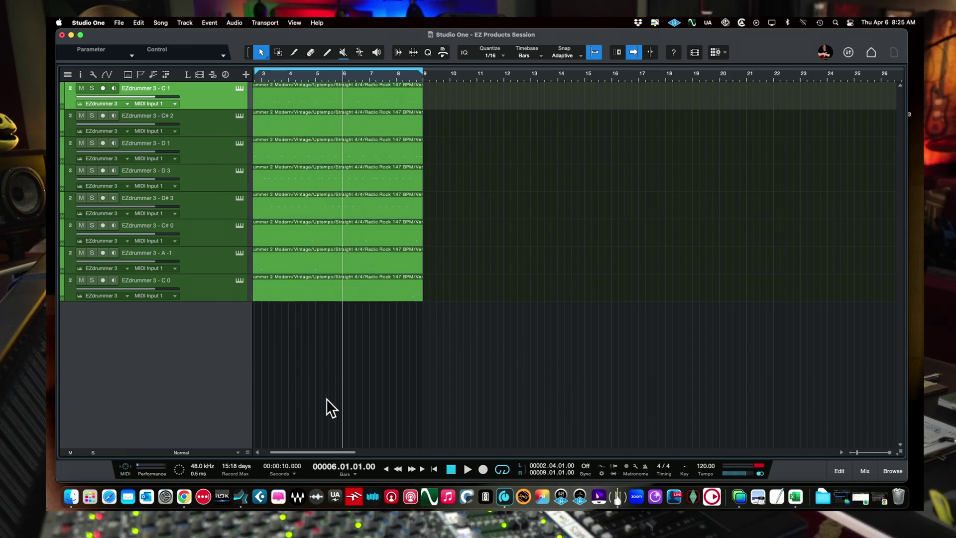
{"action": "key", "text": "F3"}
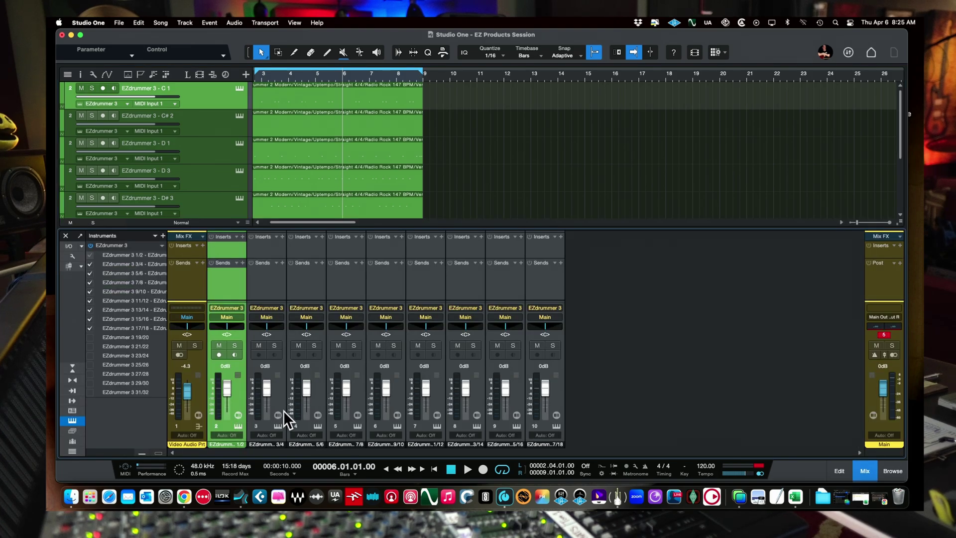
{"action": "key", "text": "space"}
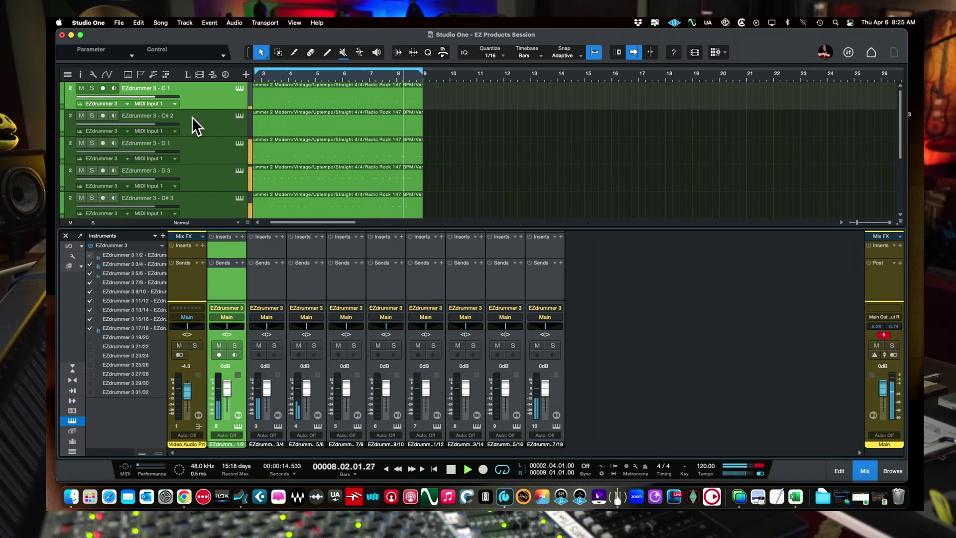
{"action": "key", "text": "space"}
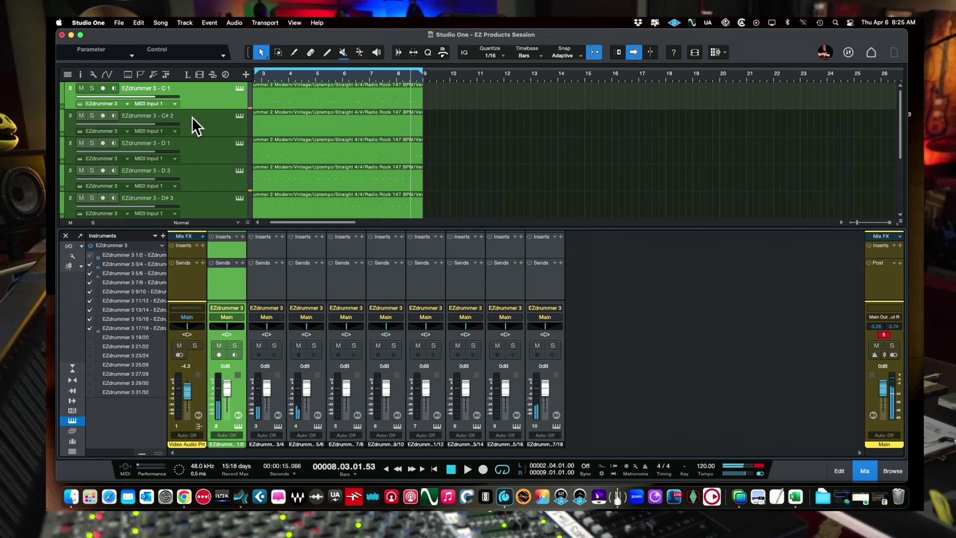
{"action": "left_click", "coordinate": [62, 240]}
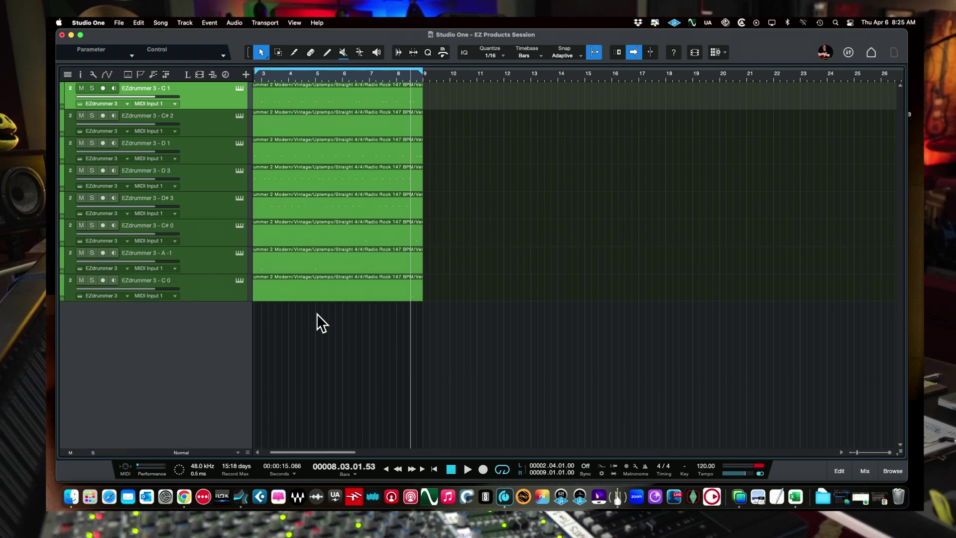
Step: Open the first track's C 1 part in the editor, checking its notes in piano and drum views
{"action": "double_click", "coordinate": [304, 97]}
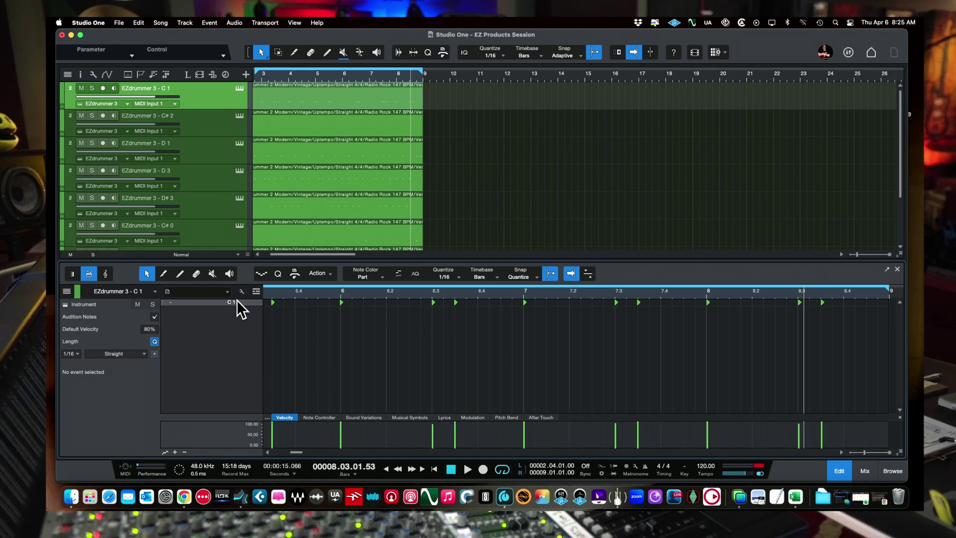
{"action": "left_click", "coordinate": [72, 274]}
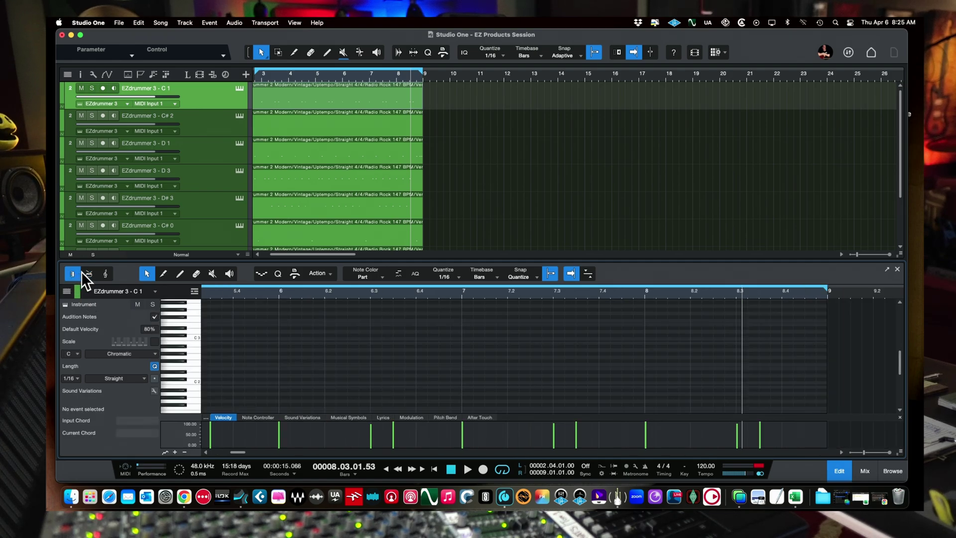
{"action": "left_click", "coordinate": [87, 277]}
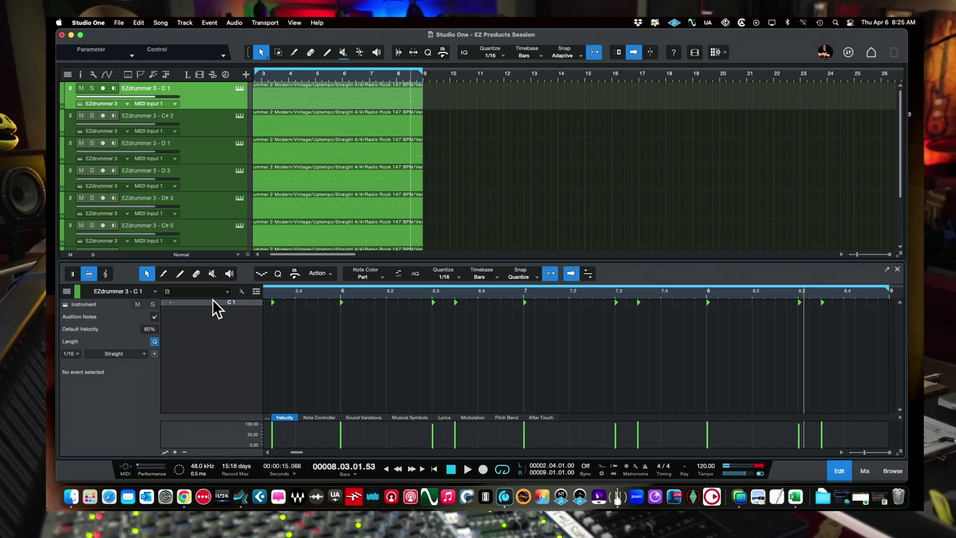
Step: Rename the first exploded drum track to 'Kick'
{"action": "double_click", "coordinate": [141, 87]}
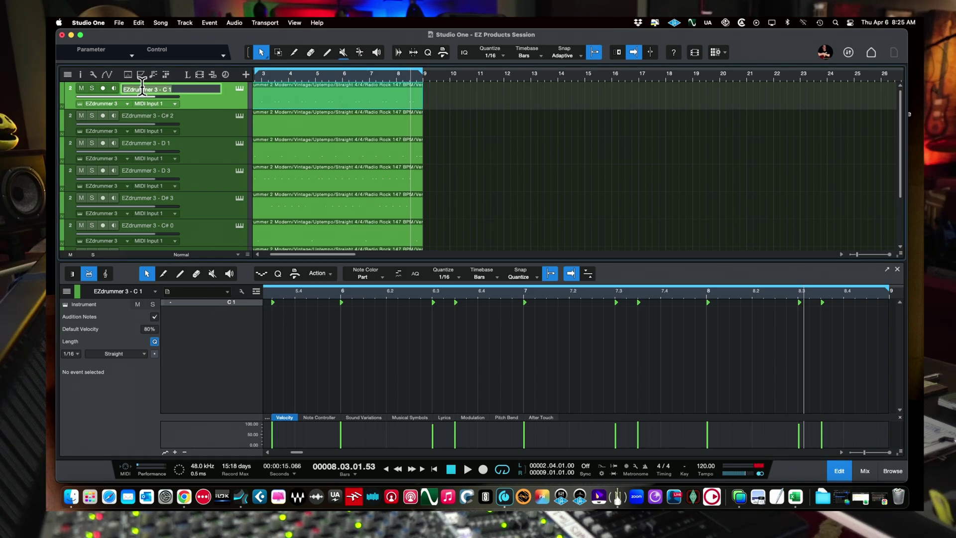
{"action": "type", "text": "Kick"}
{"action": "key", "text": "Return"}
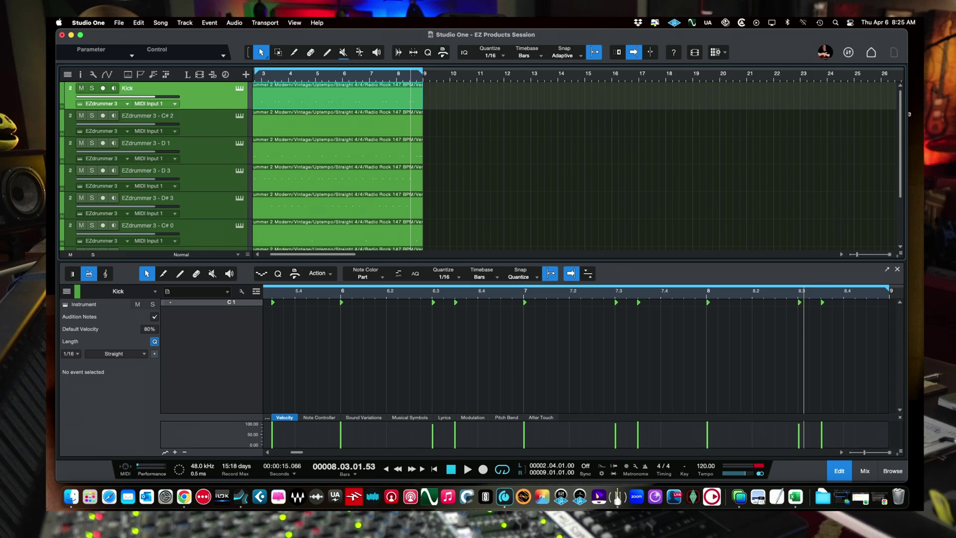
Step: Play the groove with the Kick track soloed, then bring up the mixer
{"action": "key", "text": "space"}
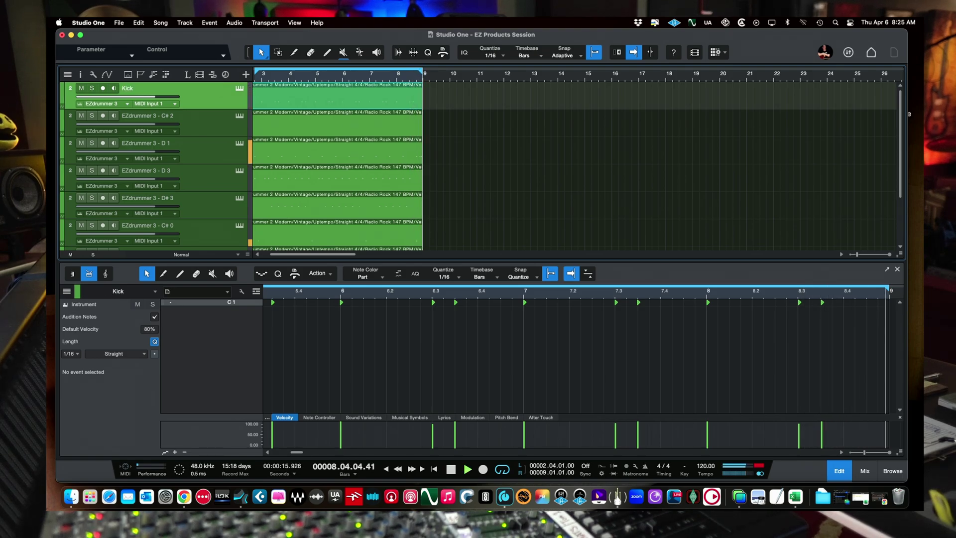
{"action": "left_click", "coordinate": [91, 88]}
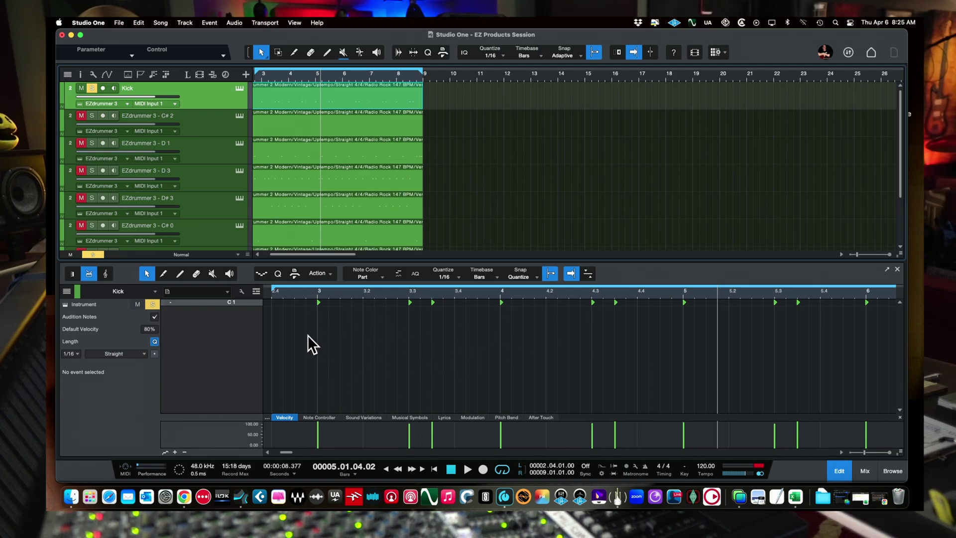
{"action": "key", "text": "F3"}
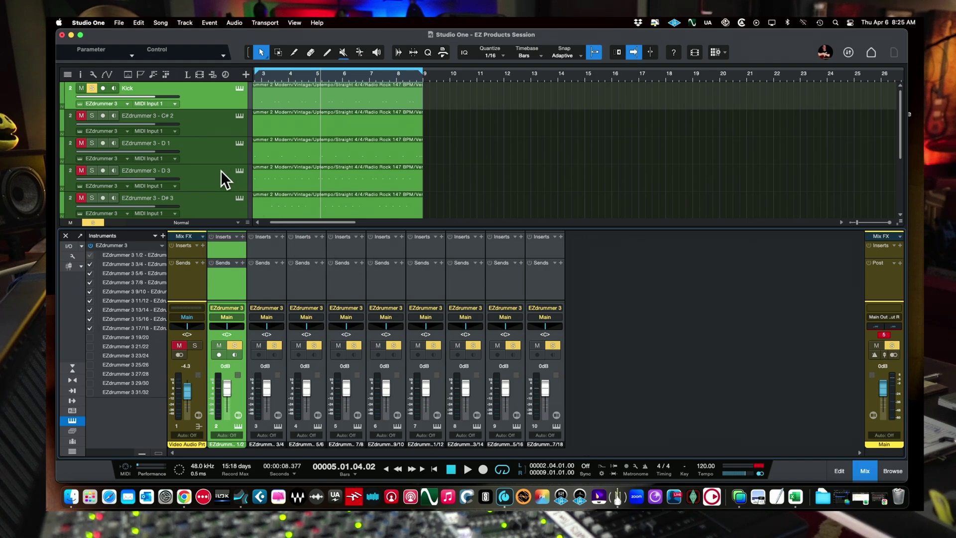
{"action": "key", "text": "F3"}
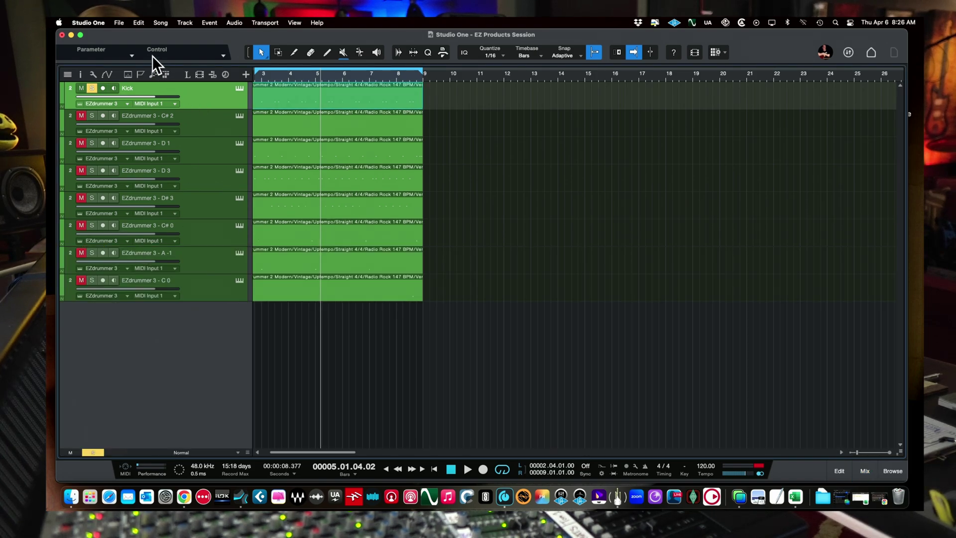